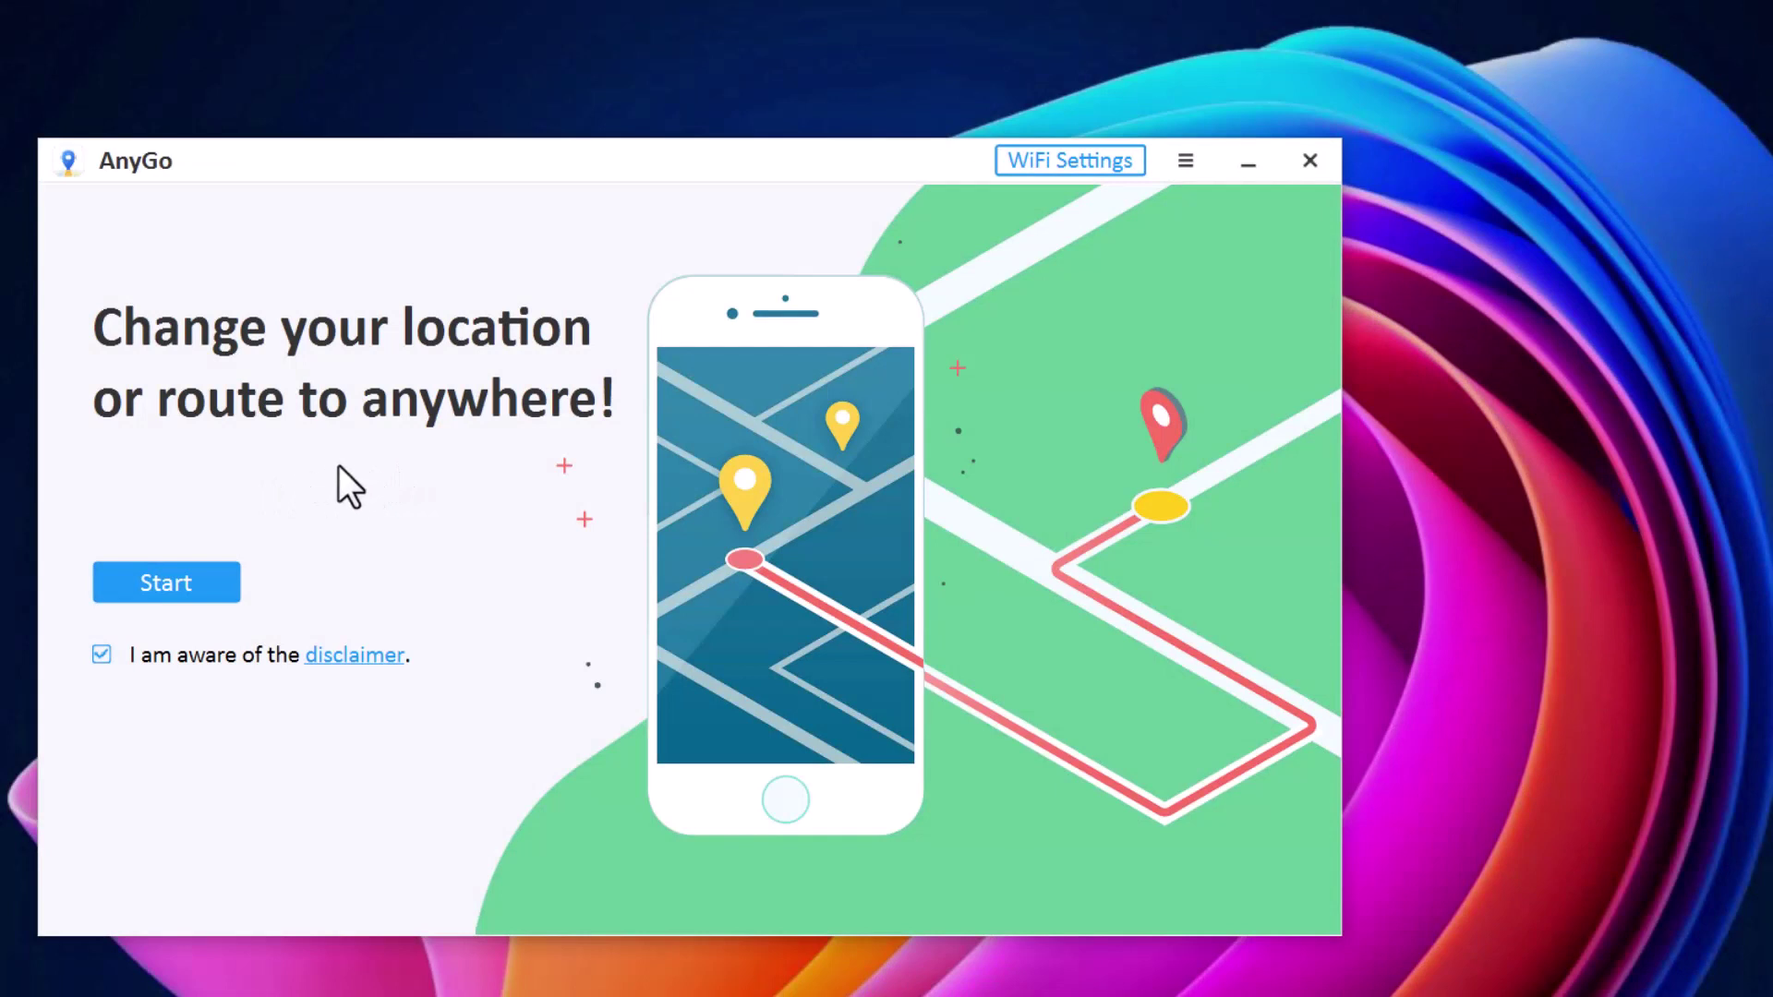
# Connect the USB-linked iPhone to AnyGo as an iOS device to show its real location.
pyautogui.click(181, 586)
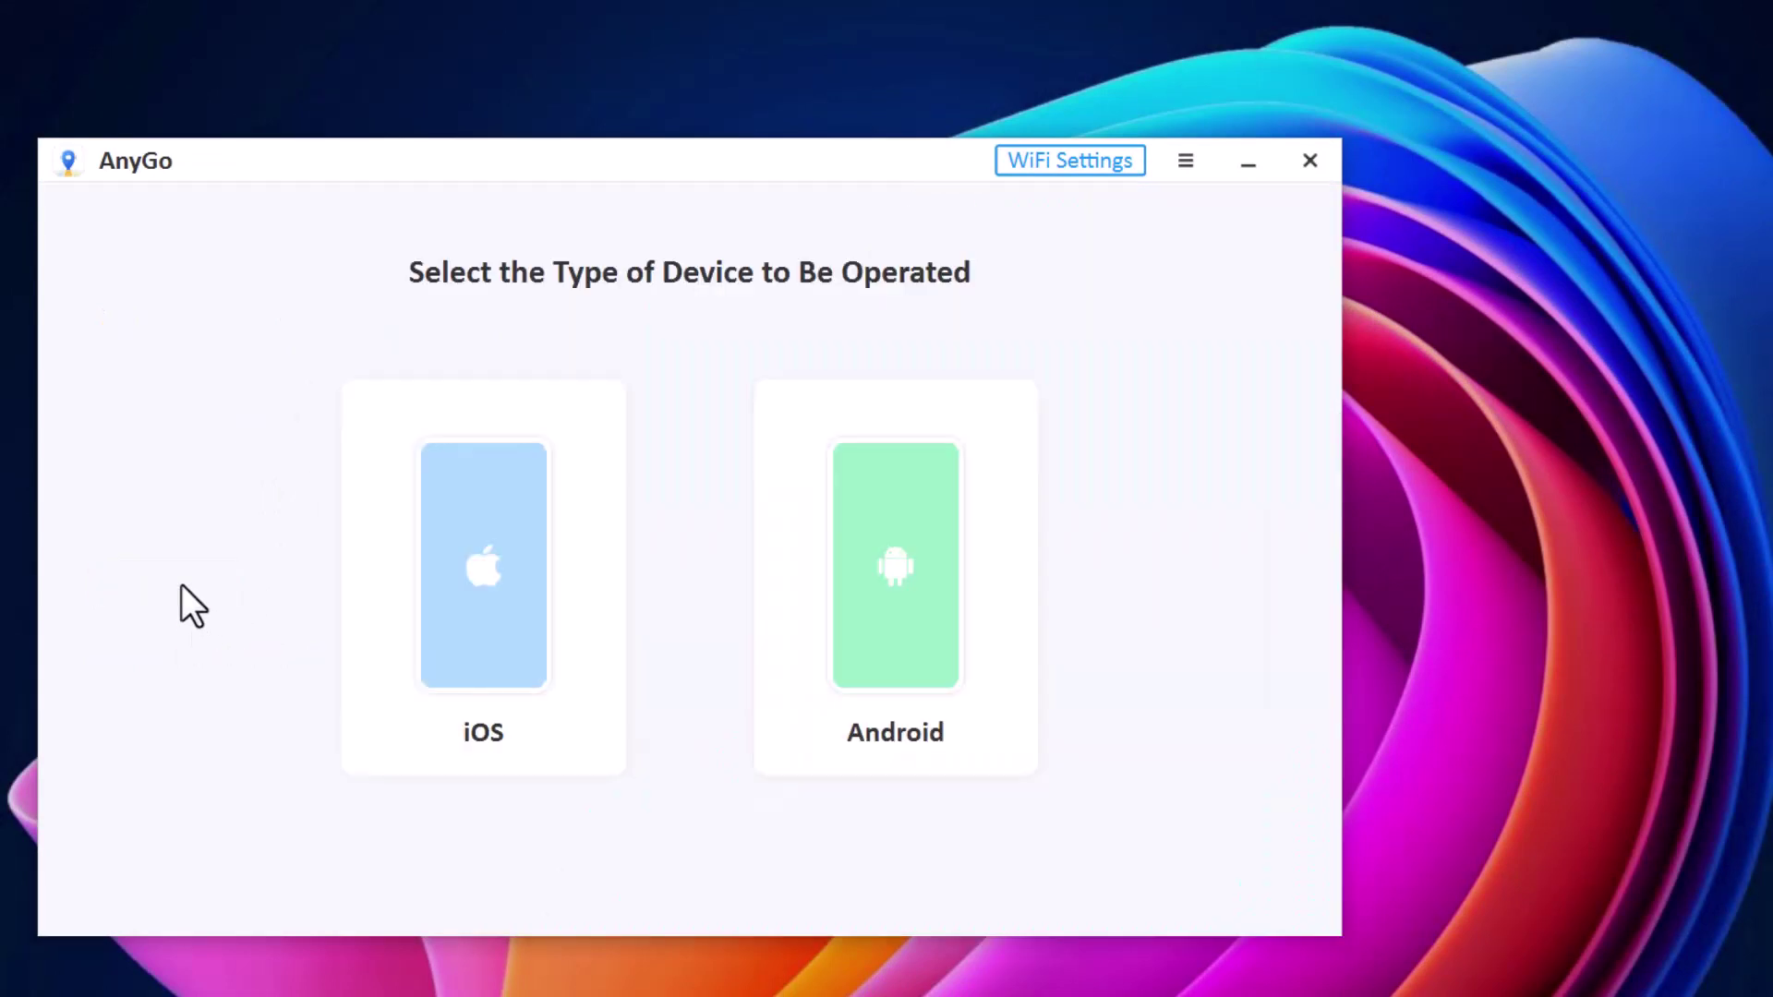
pyautogui.click(517, 689)
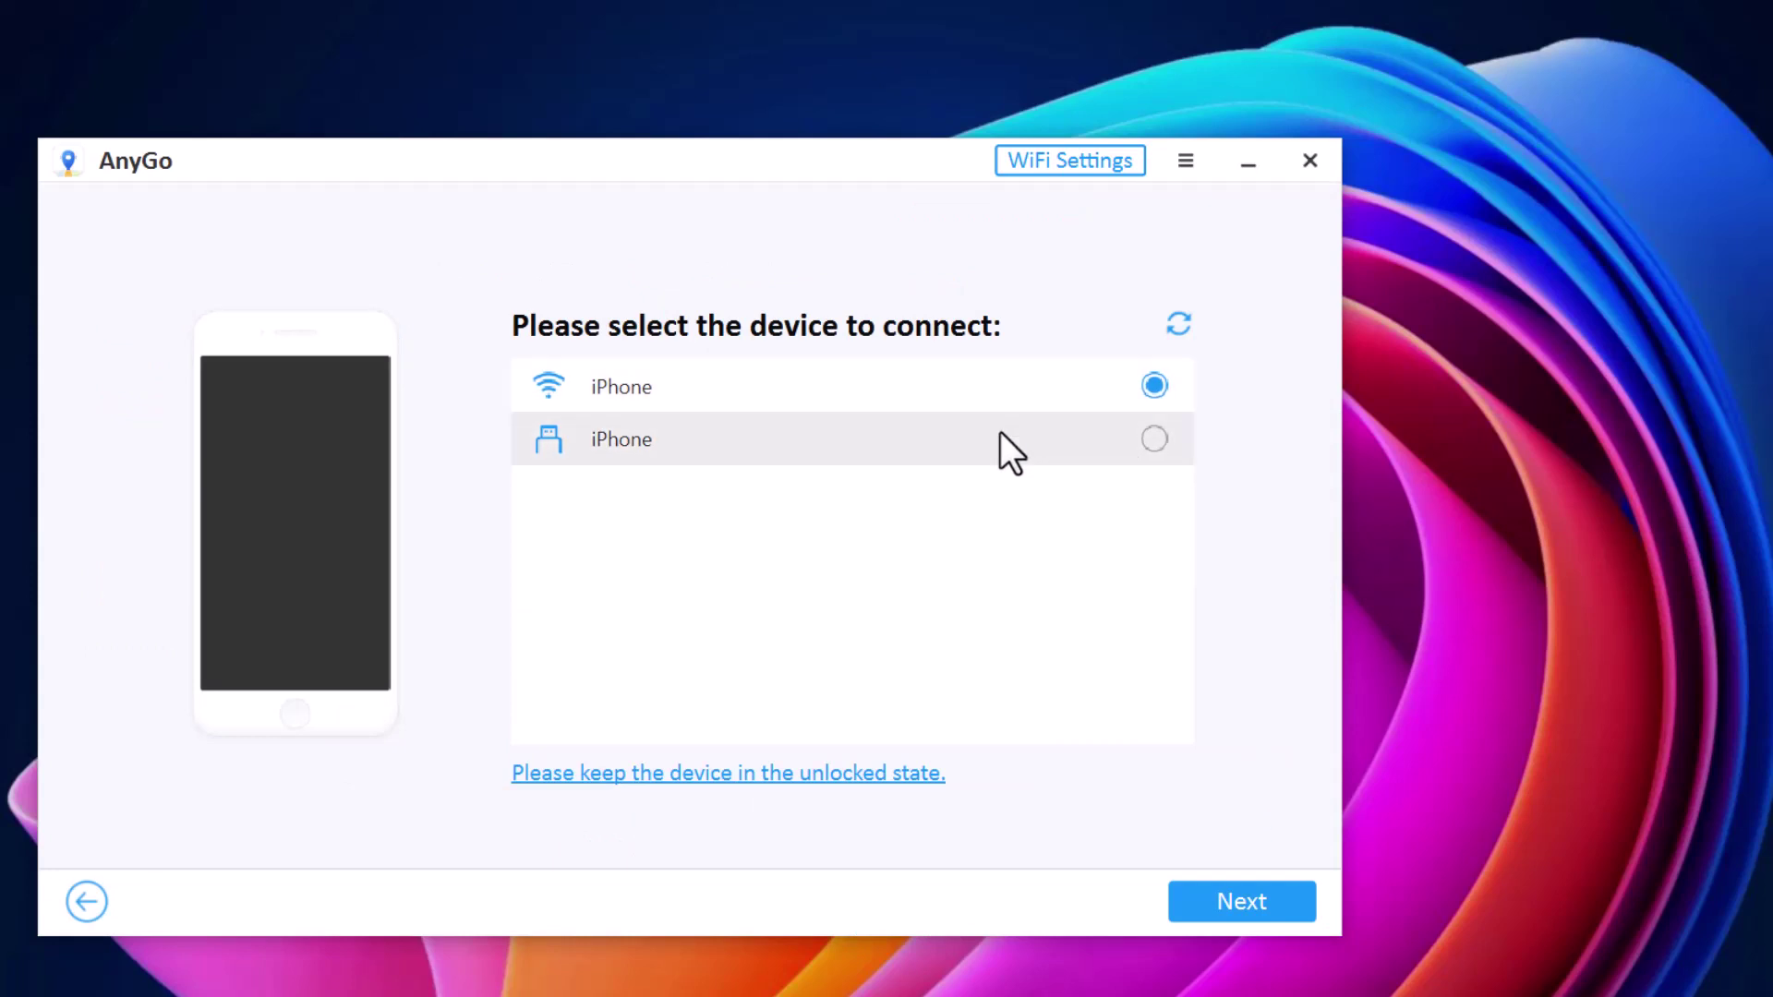
pyautogui.click(1000, 431)
pyautogui.click(1016, 388)
pyautogui.click(1154, 441)
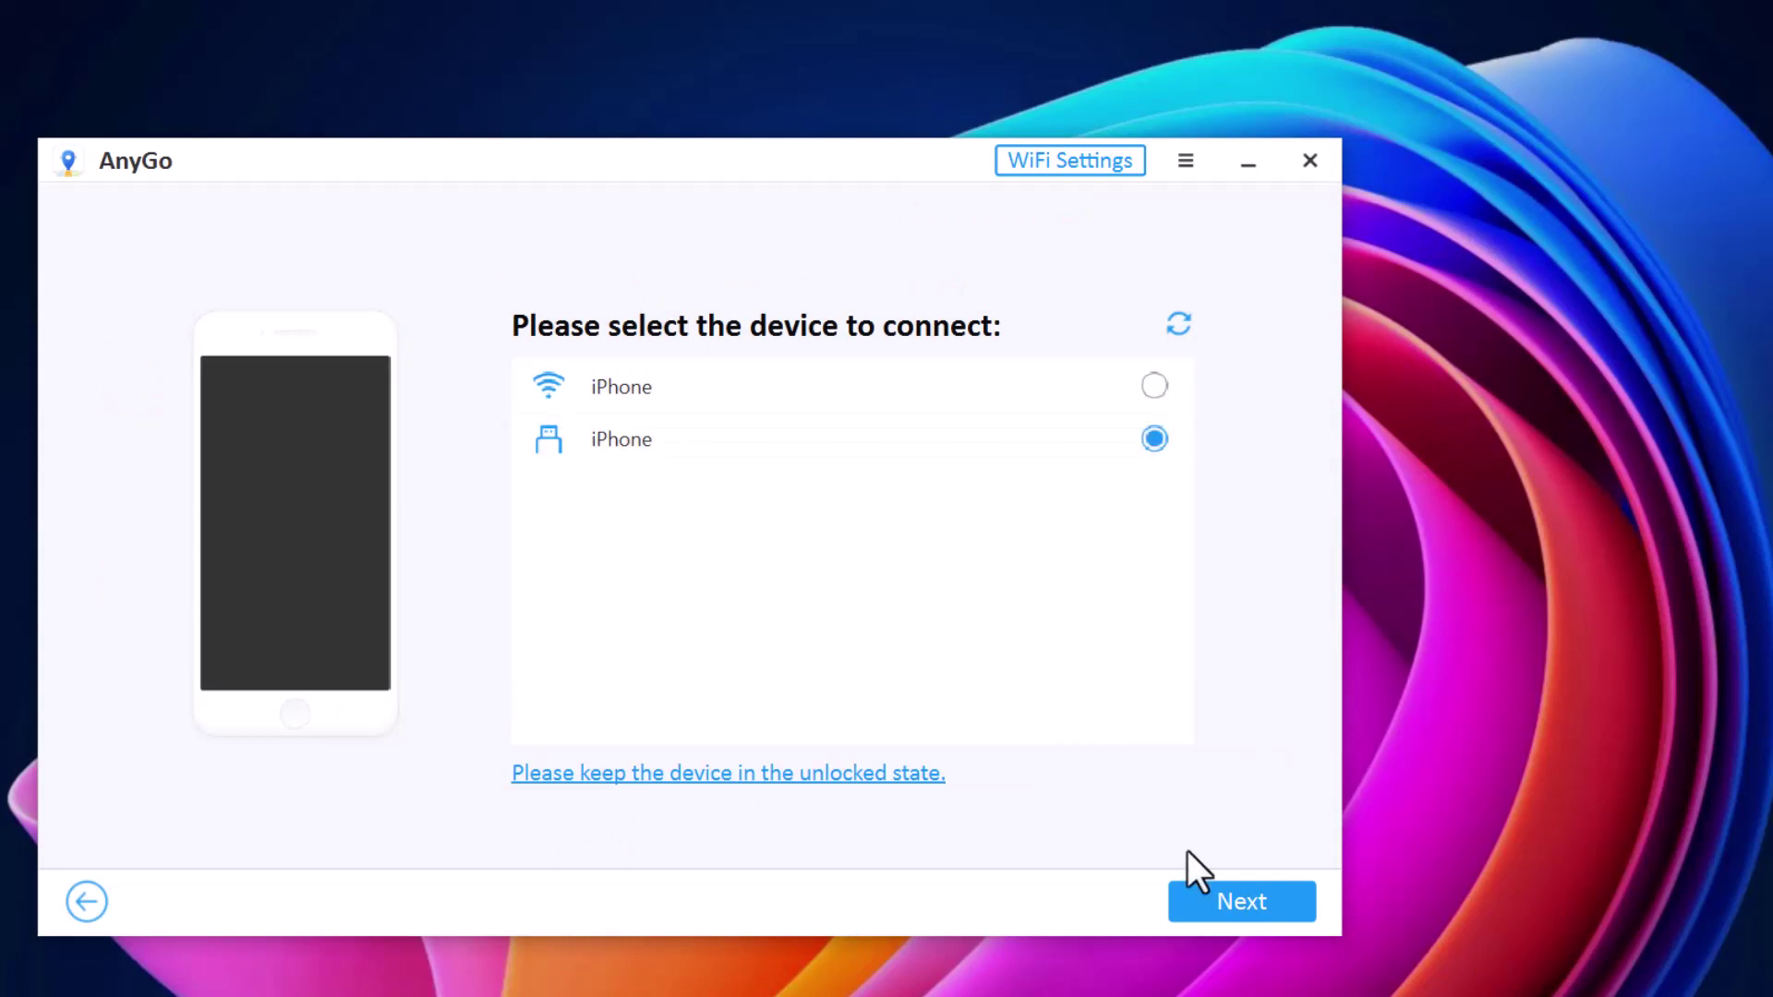
pyautogui.click(1194, 895)
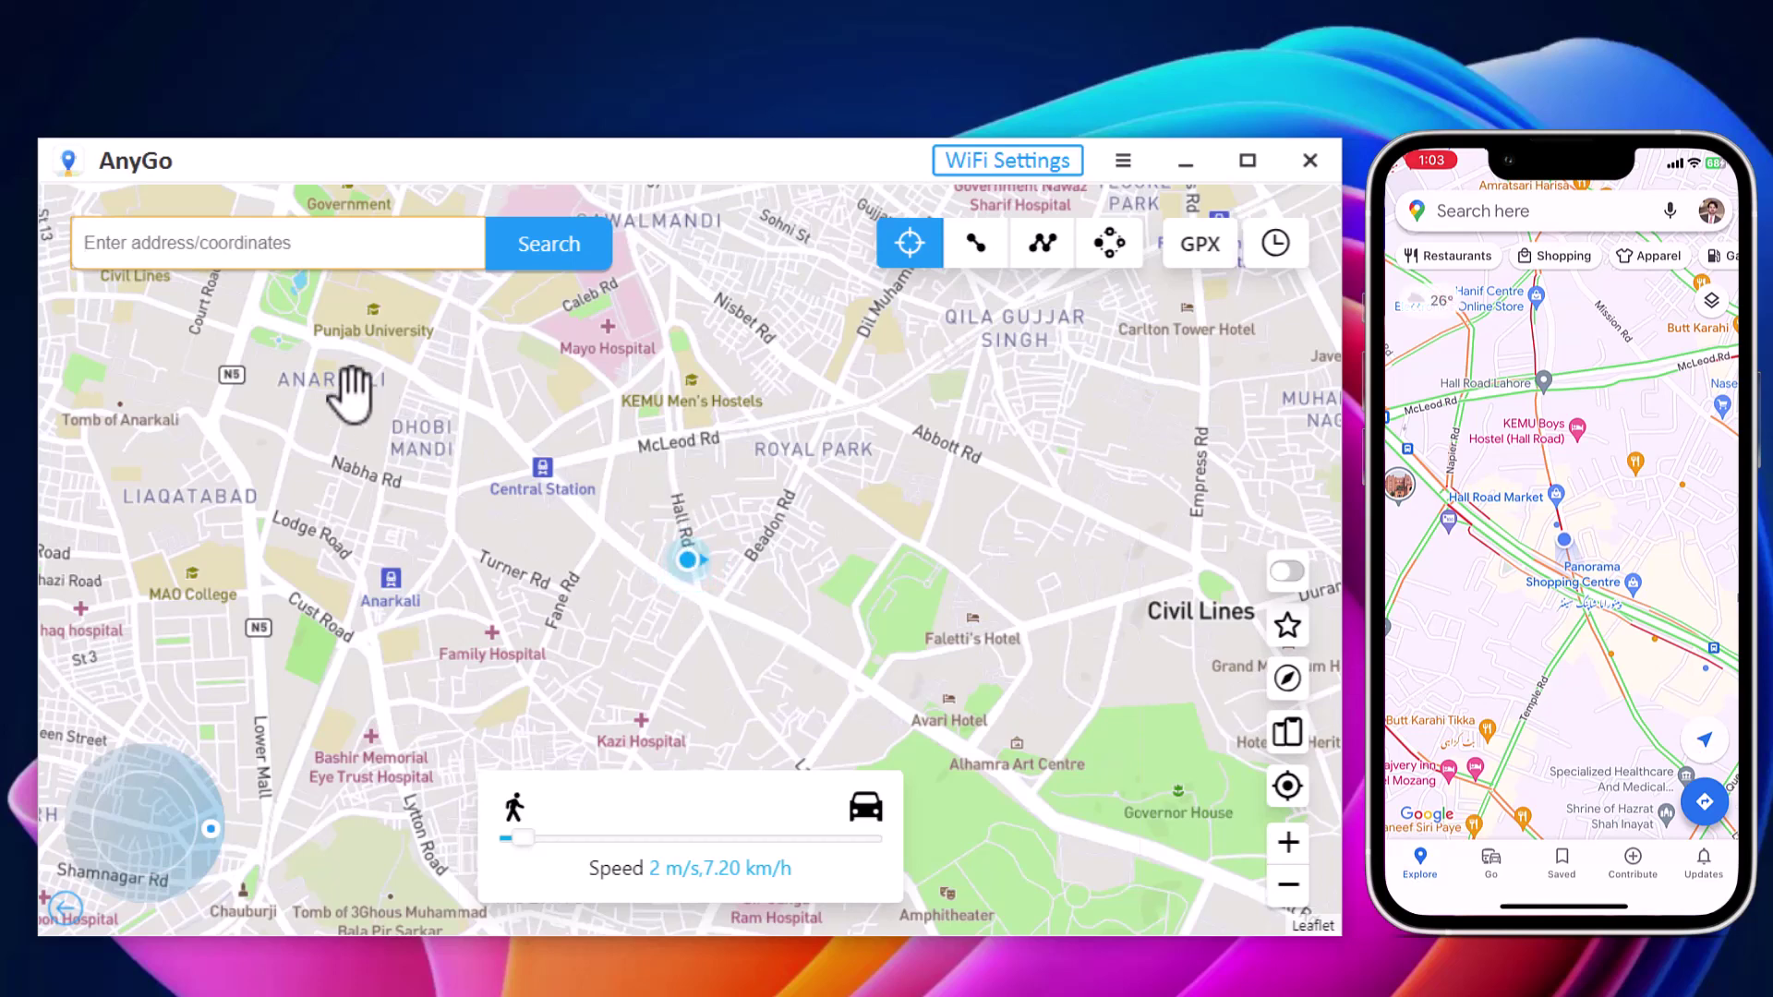
# Teleport the iPhone to Paris, Bourbon County, Kentucky and lower the speed to 1 m/s.
pyautogui.click(282, 242)
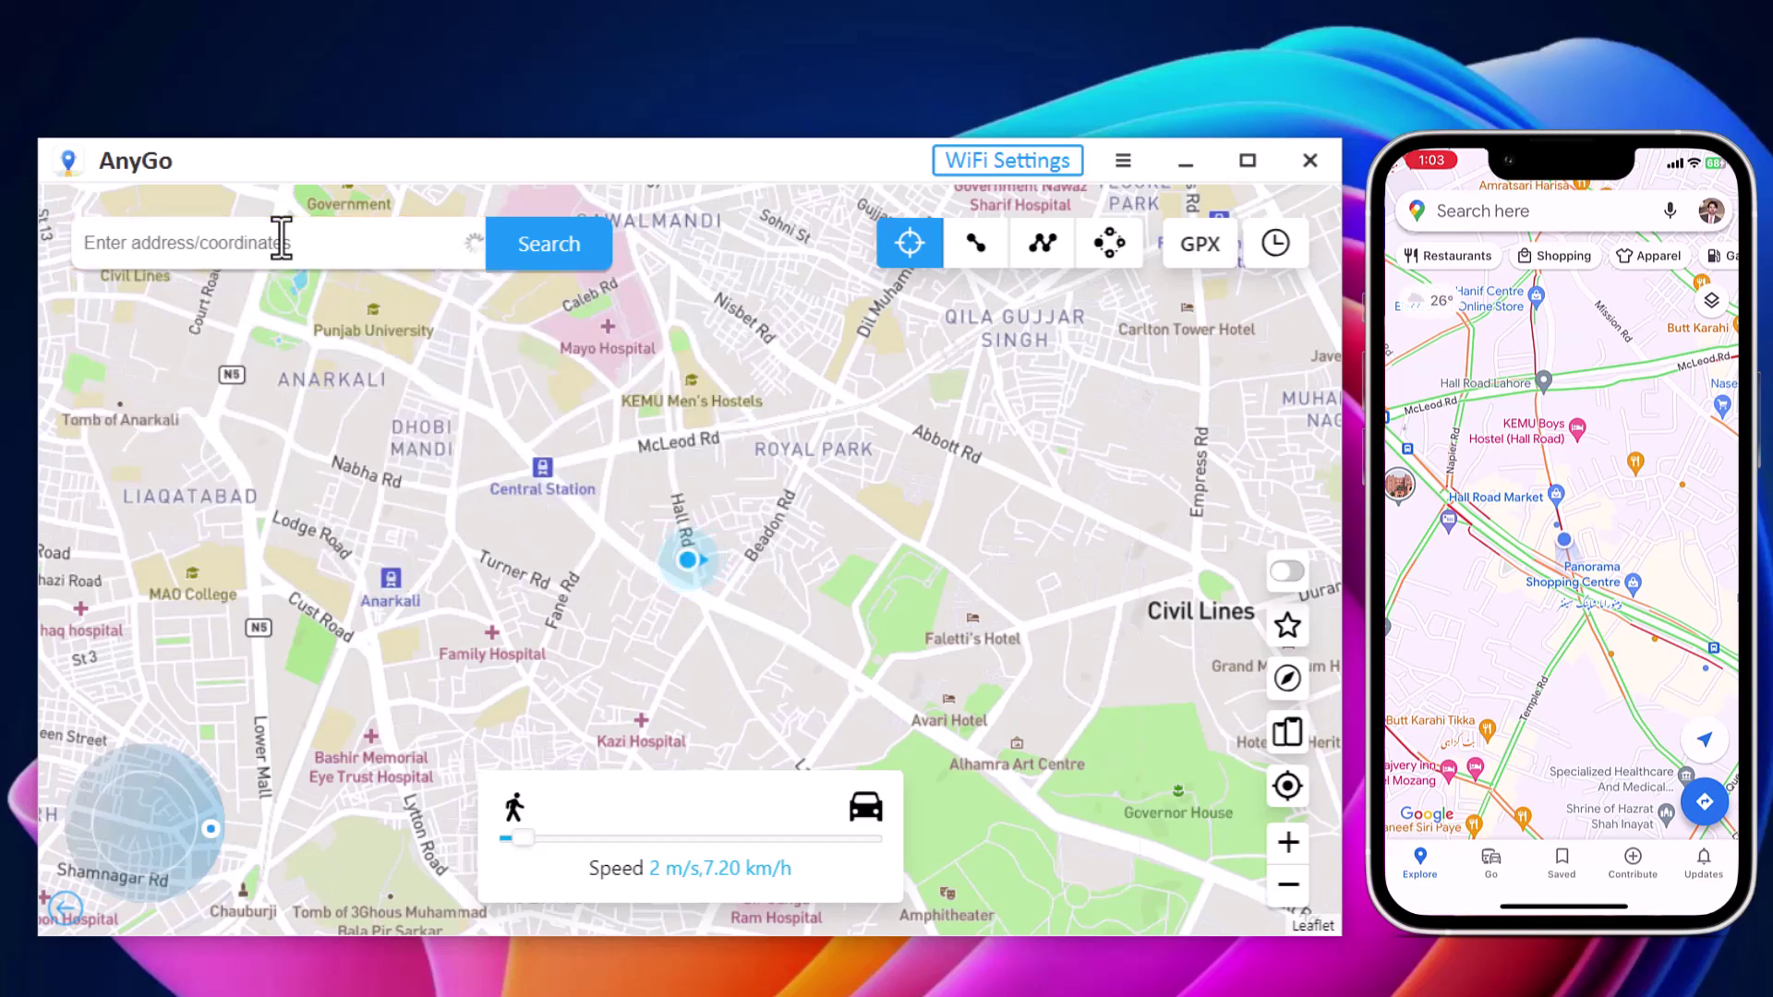
pyautogui.write('paris')
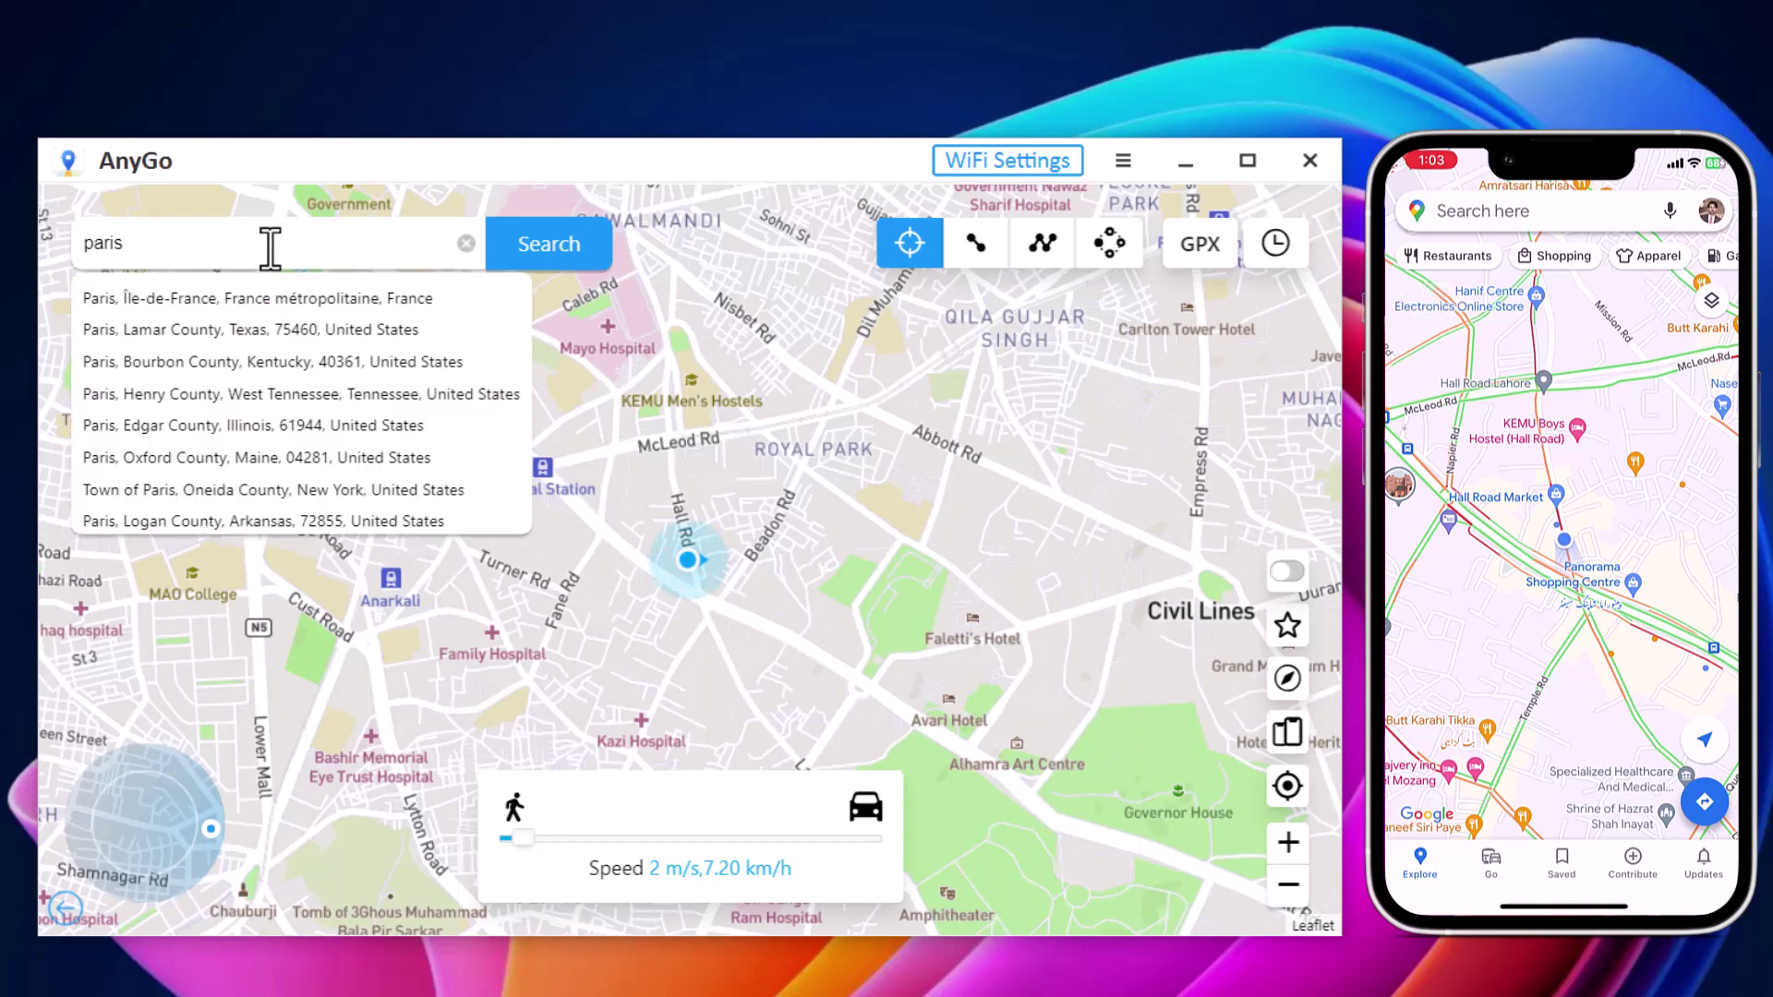
pyautogui.click(240, 363)
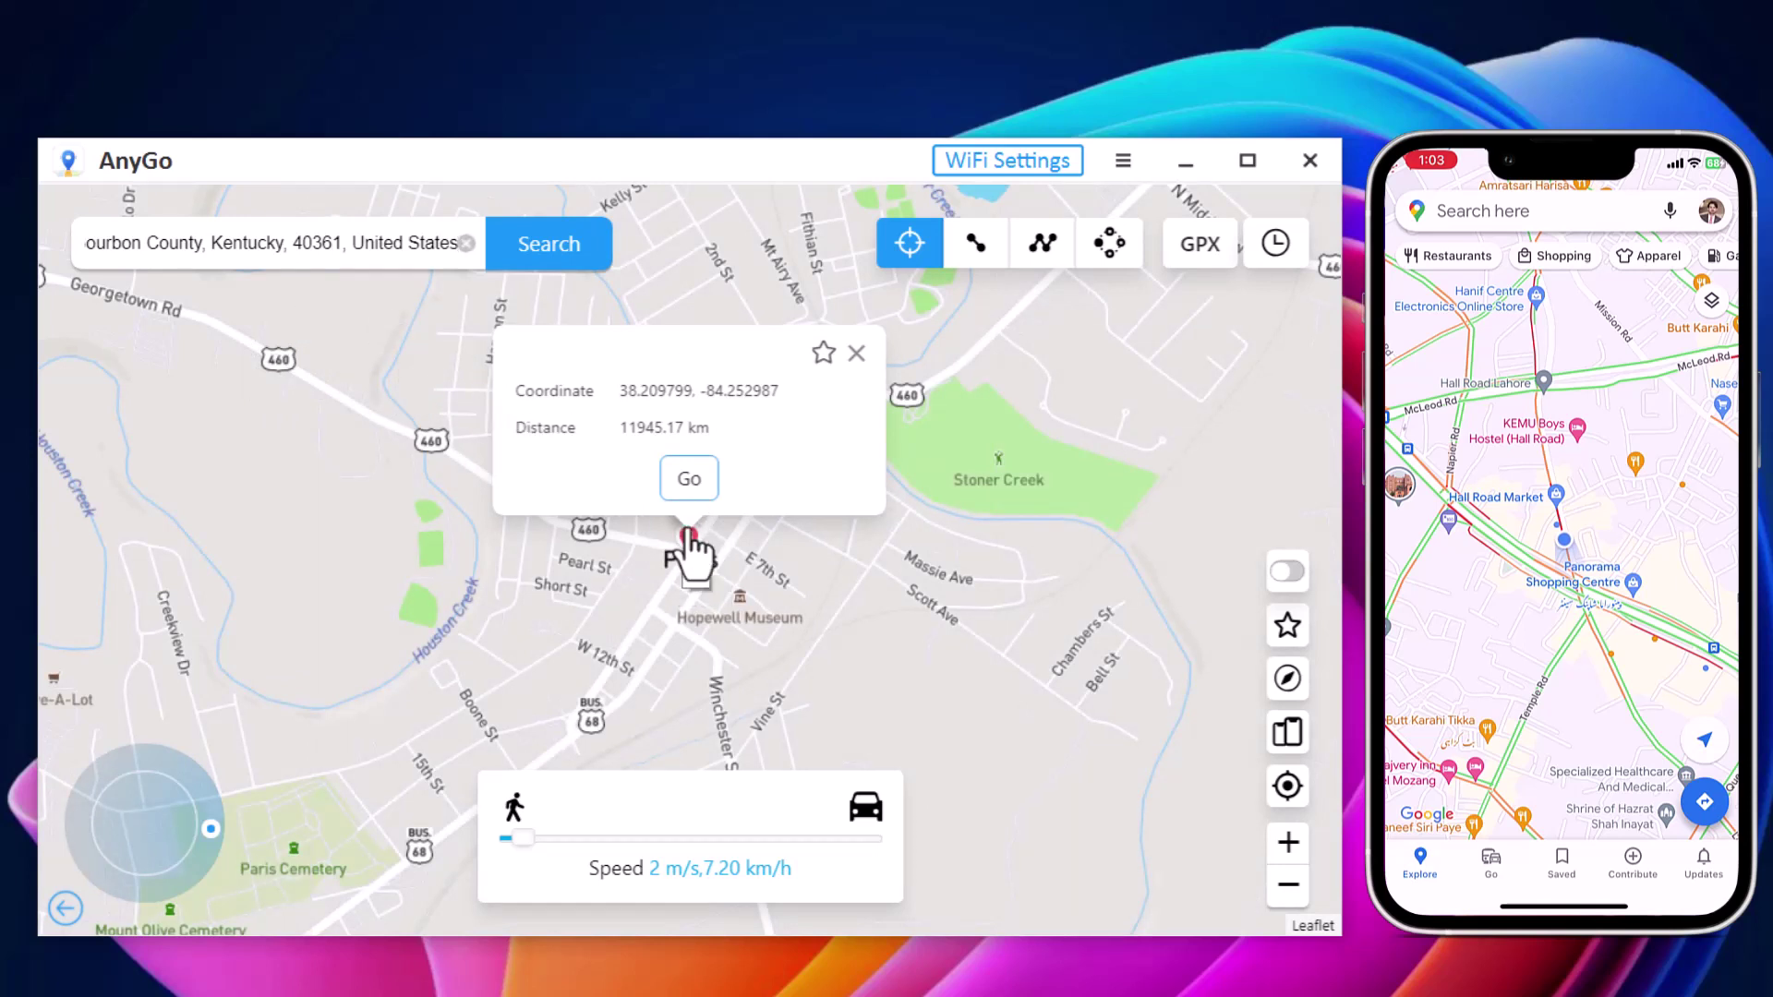
pyautogui.click(690, 478)
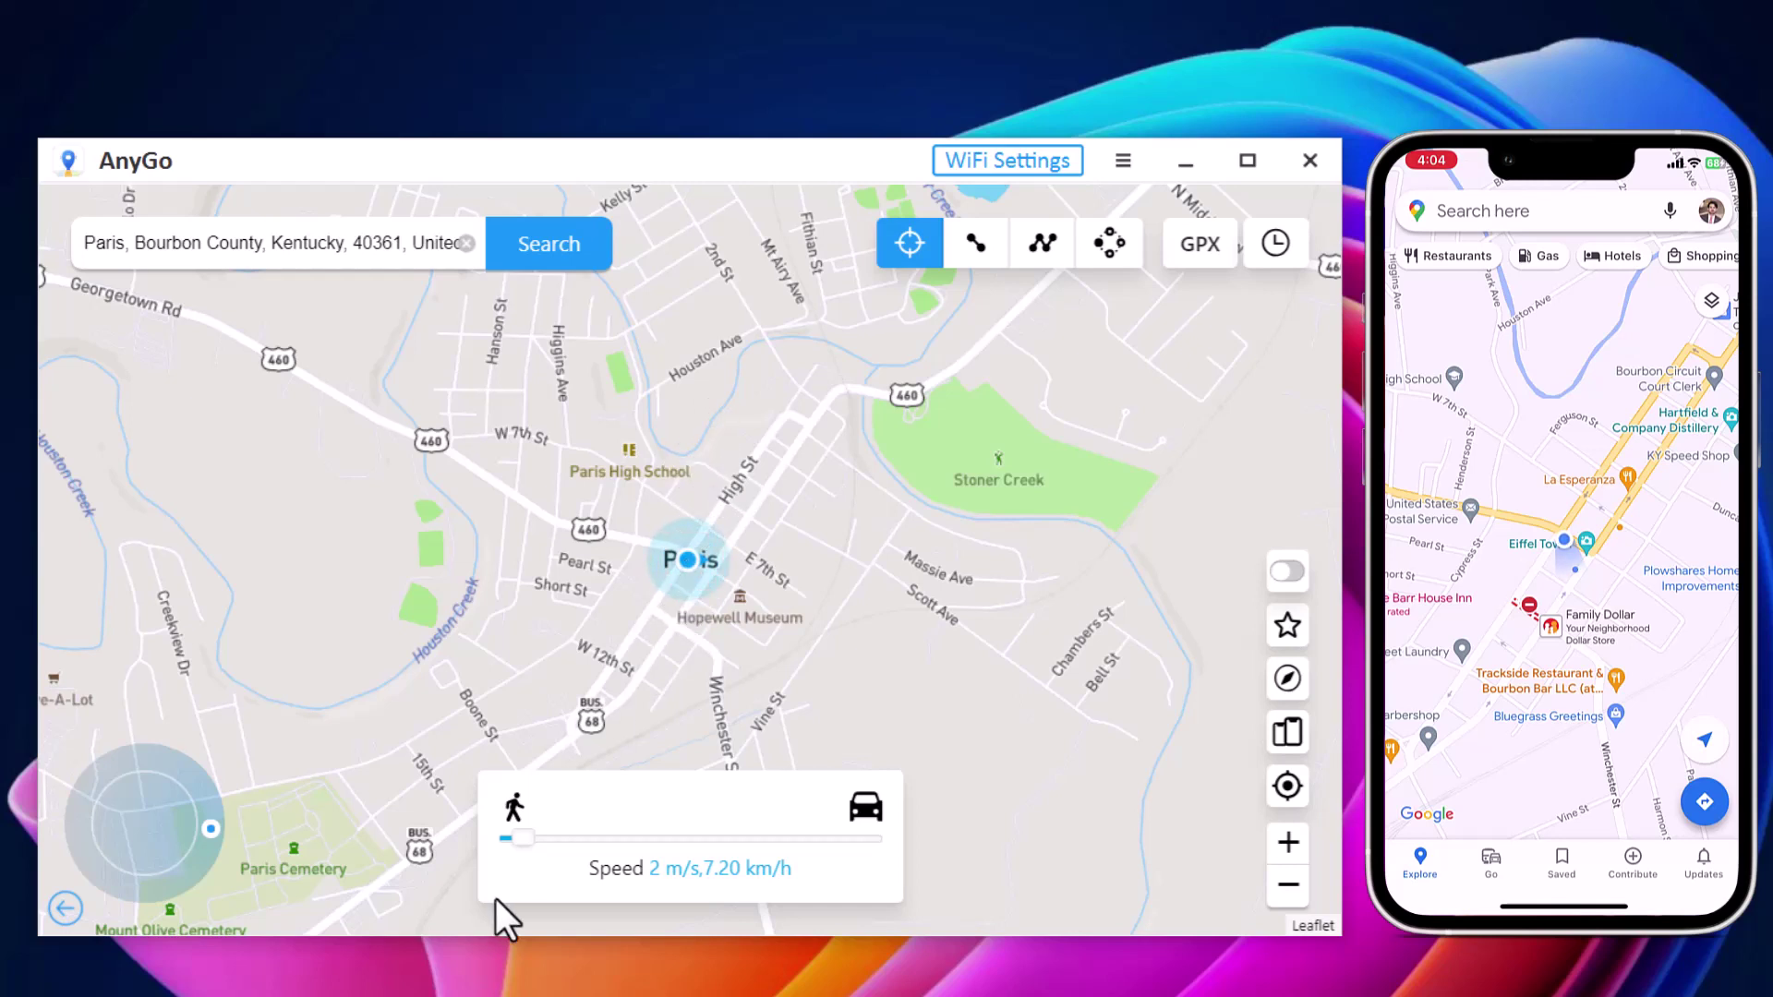
pyautogui.moveTo(519, 837); pyautogui.dragTo(502, 839)
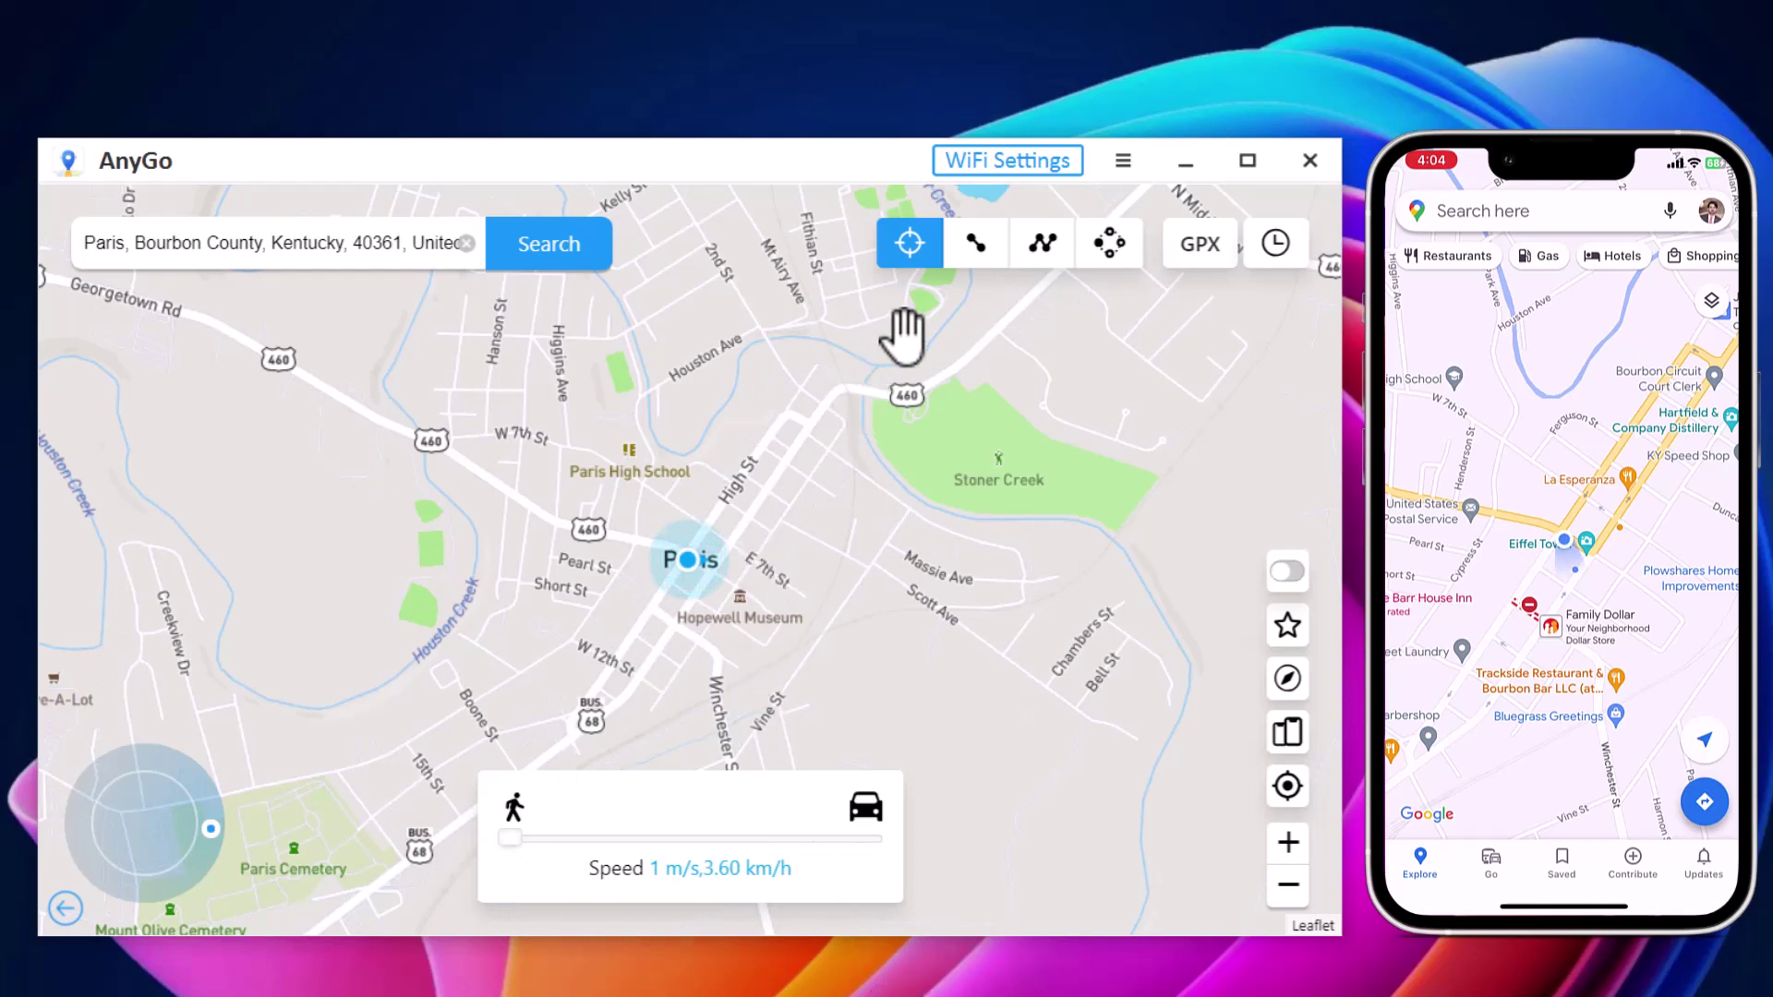
# Start a two-spot A->B->A route to a point near High St, looped 2 times.
pyautogui.click(998, 262)
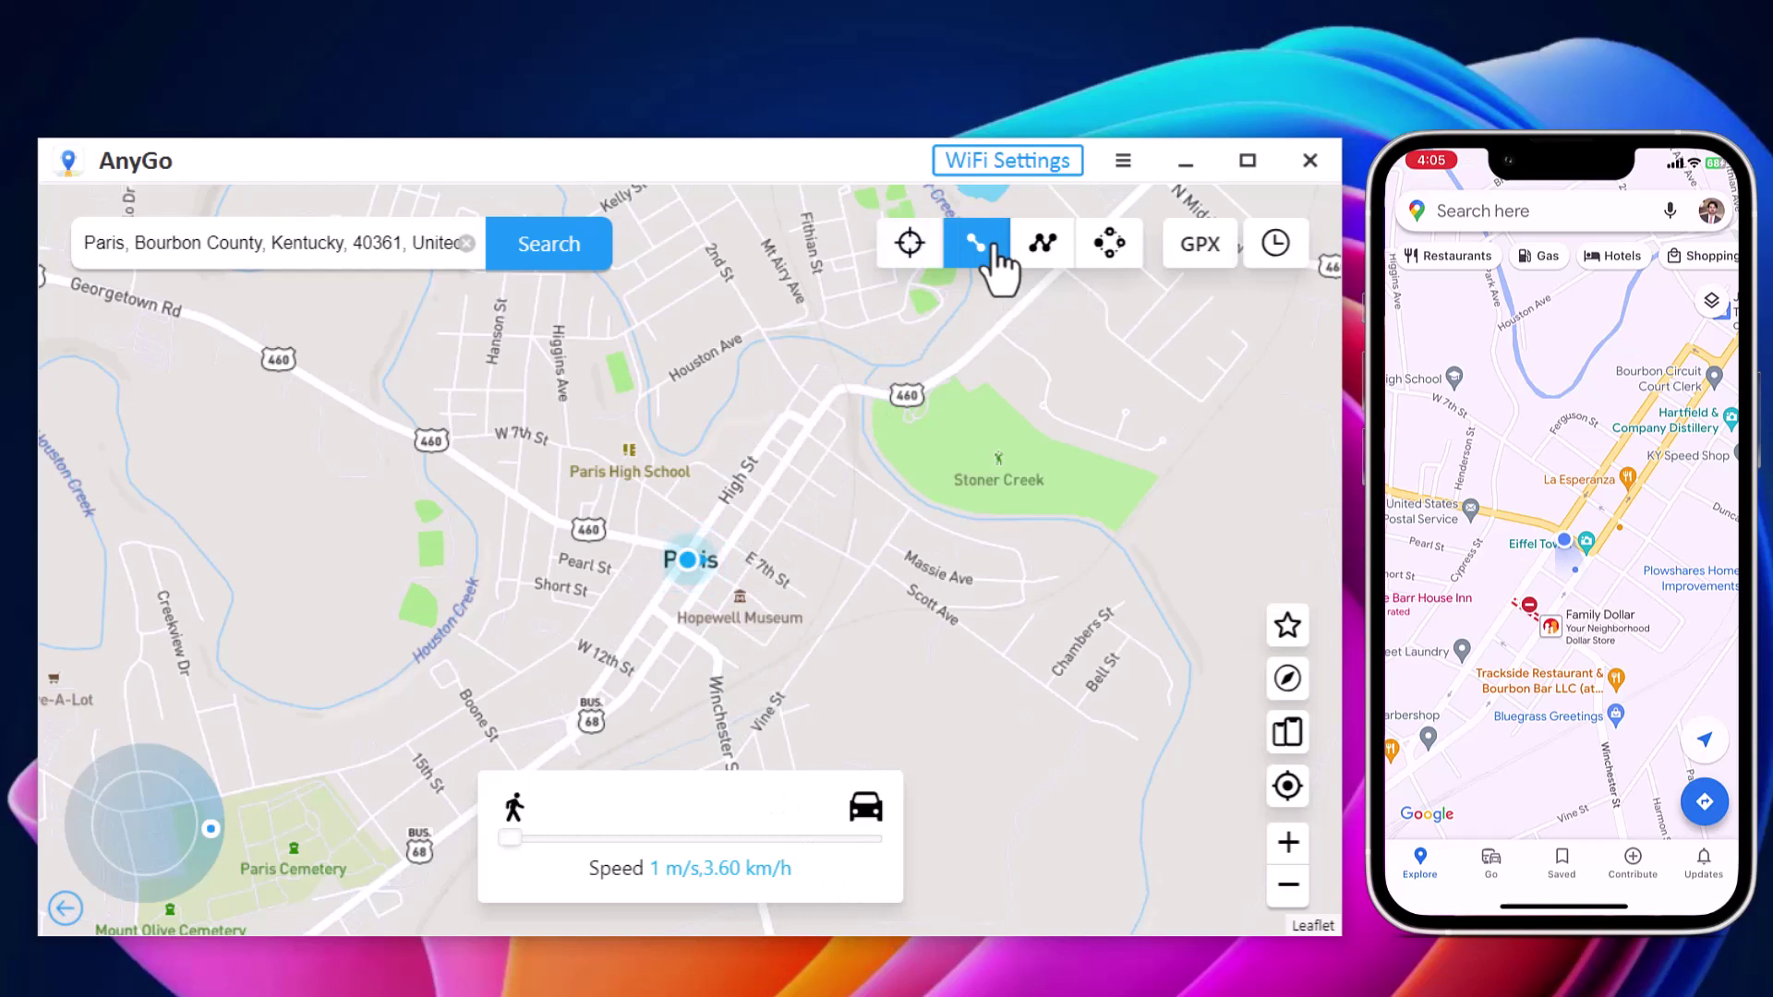
pyautogui.click(774, 430)
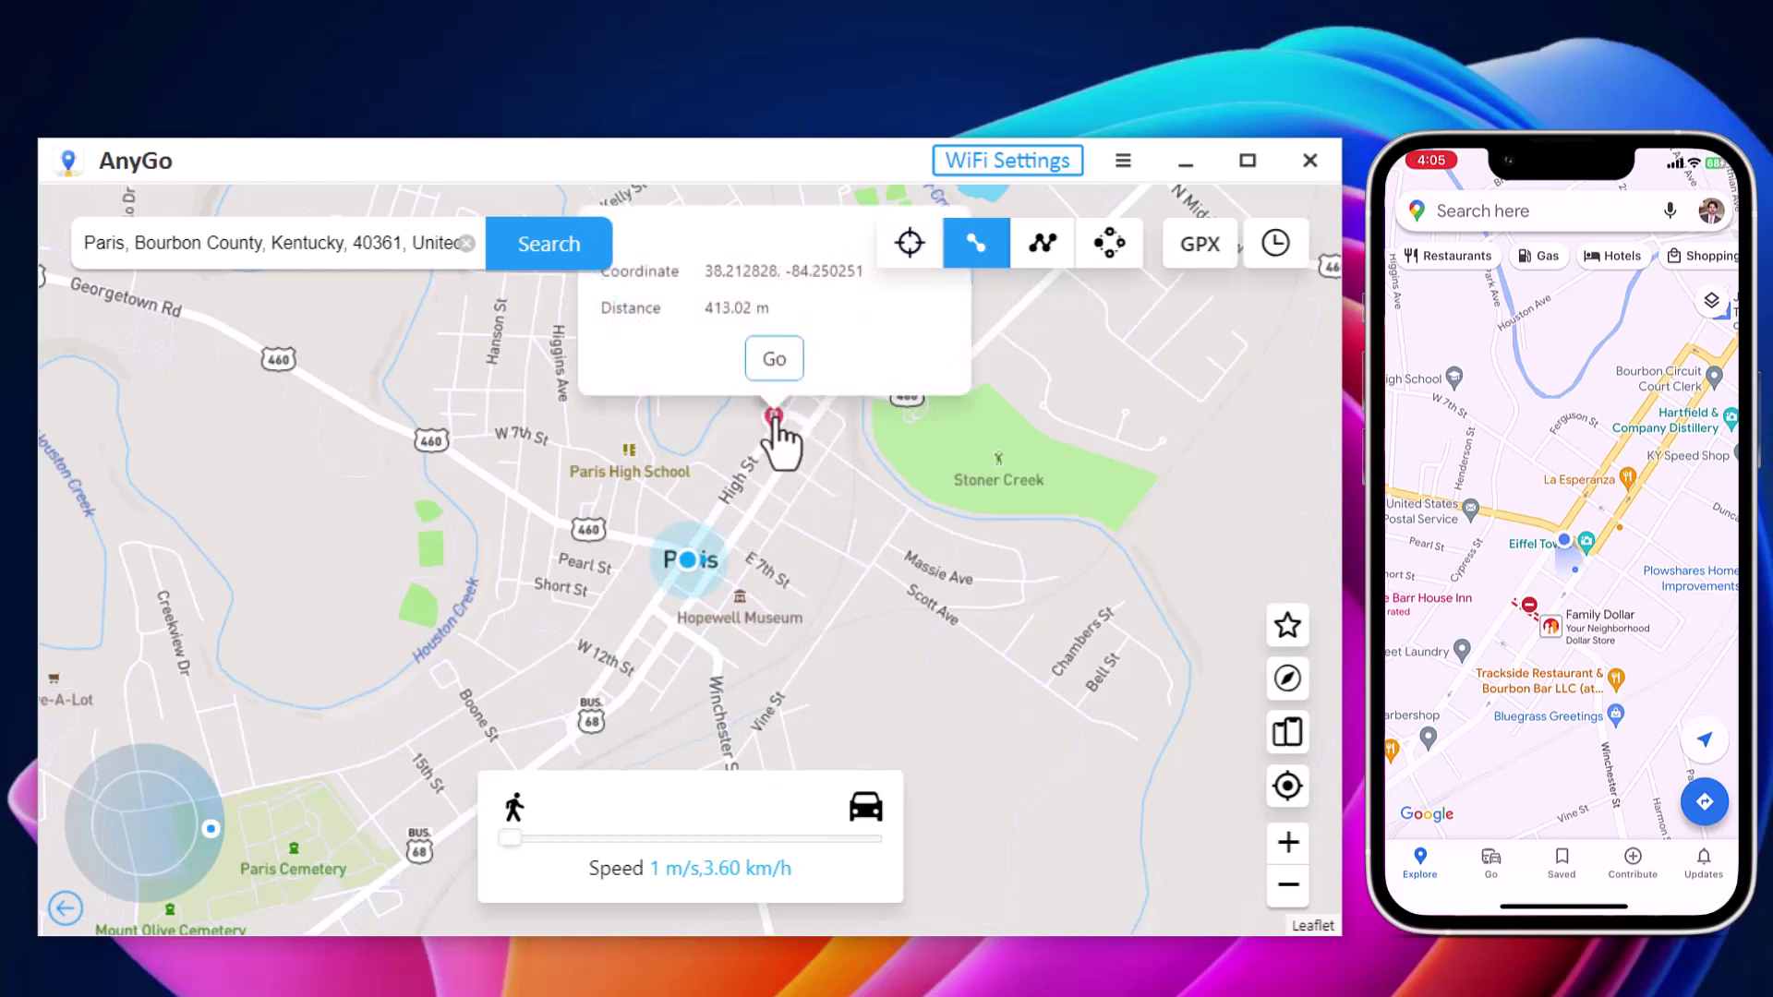
pyautogui.click(776, 363)
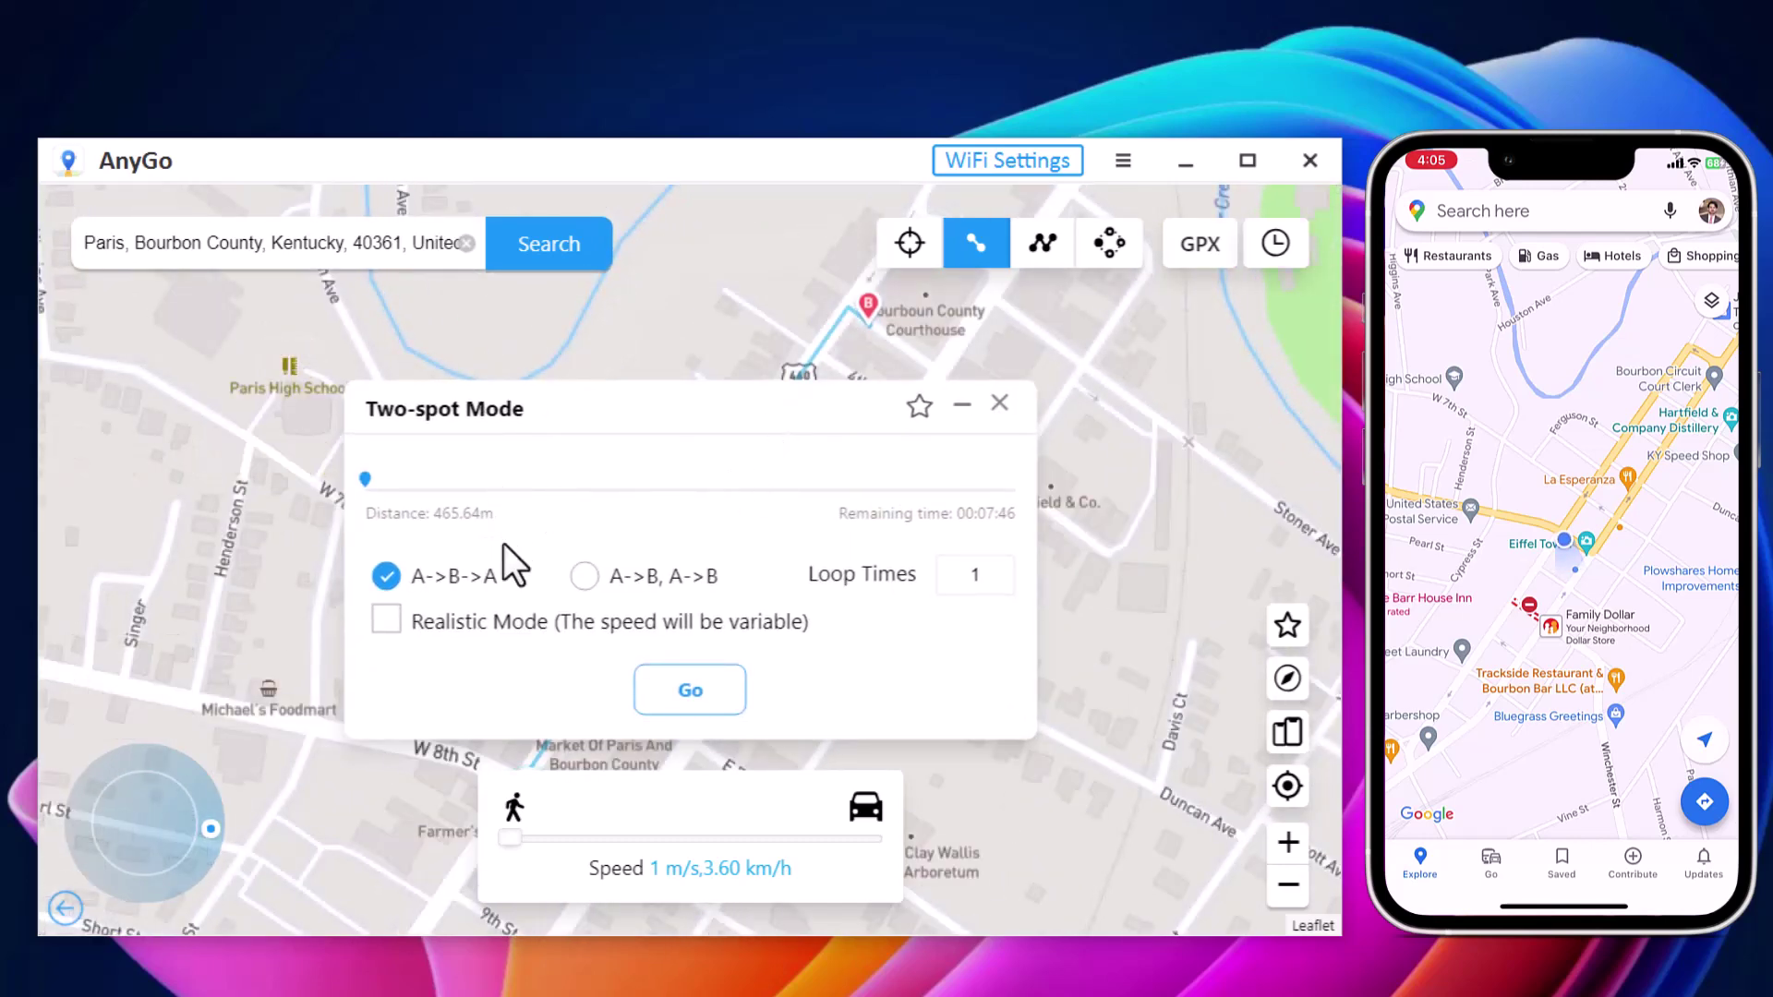
pyautogui.doubleClick(996, 581)
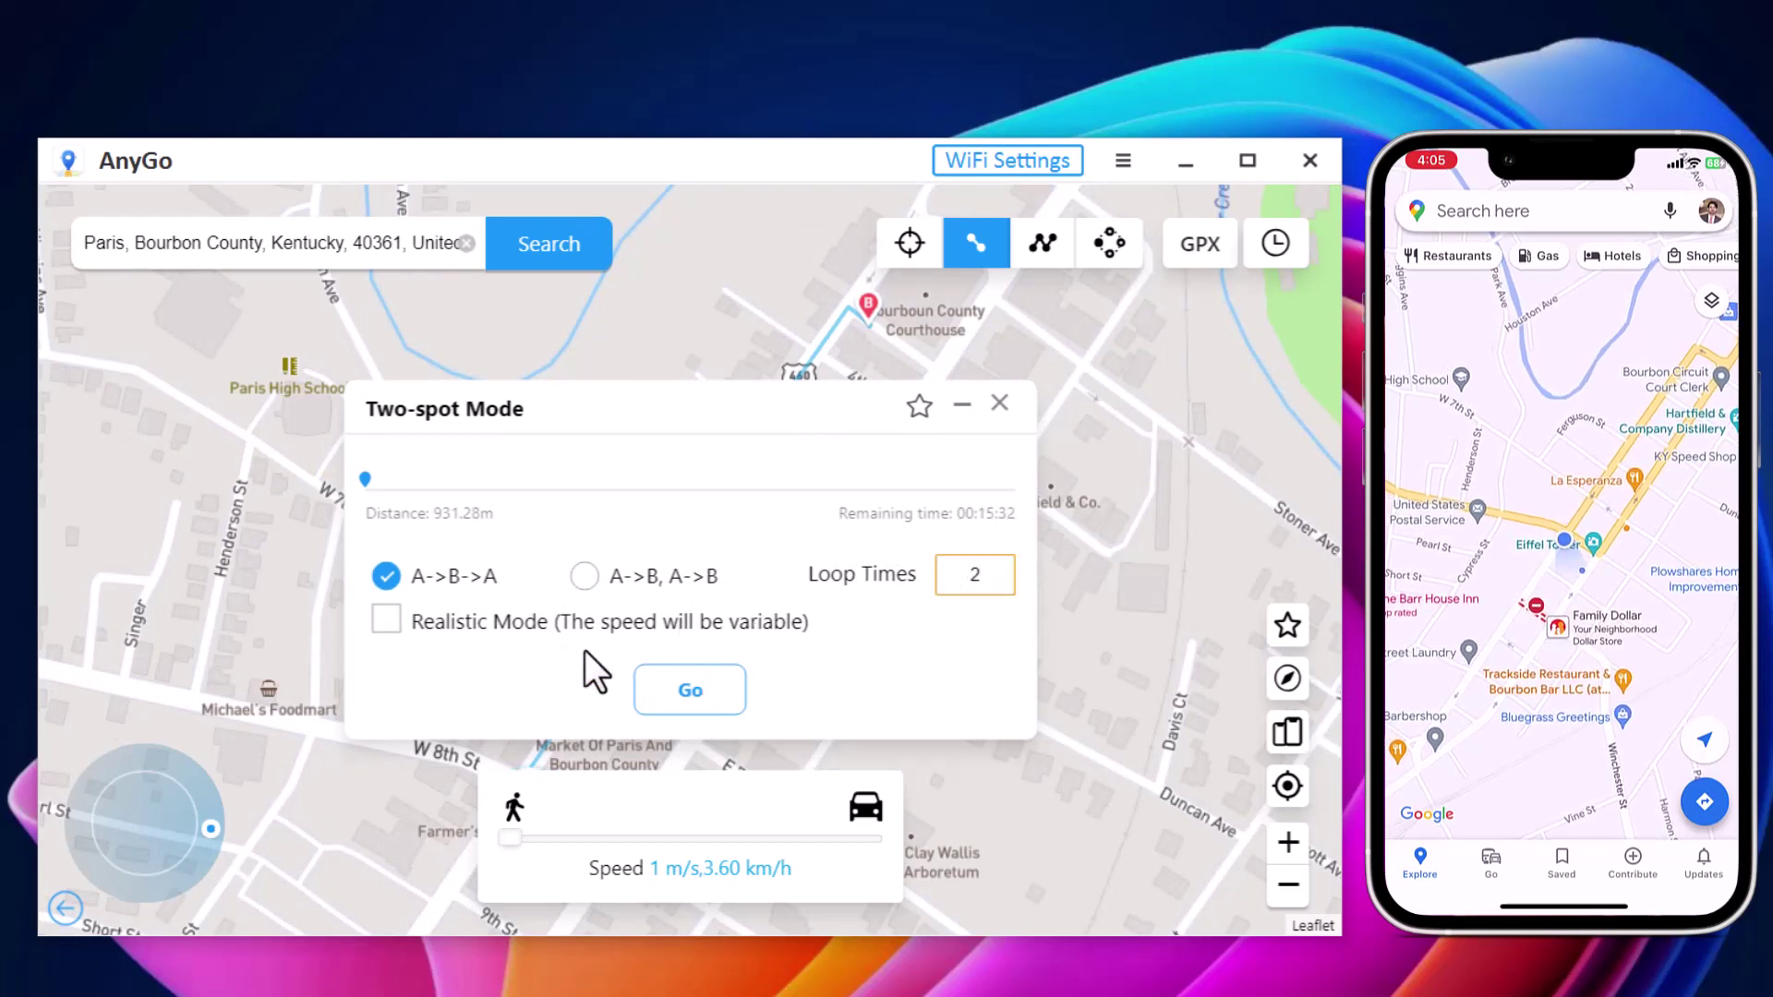
pyautogui.click(695, 695)
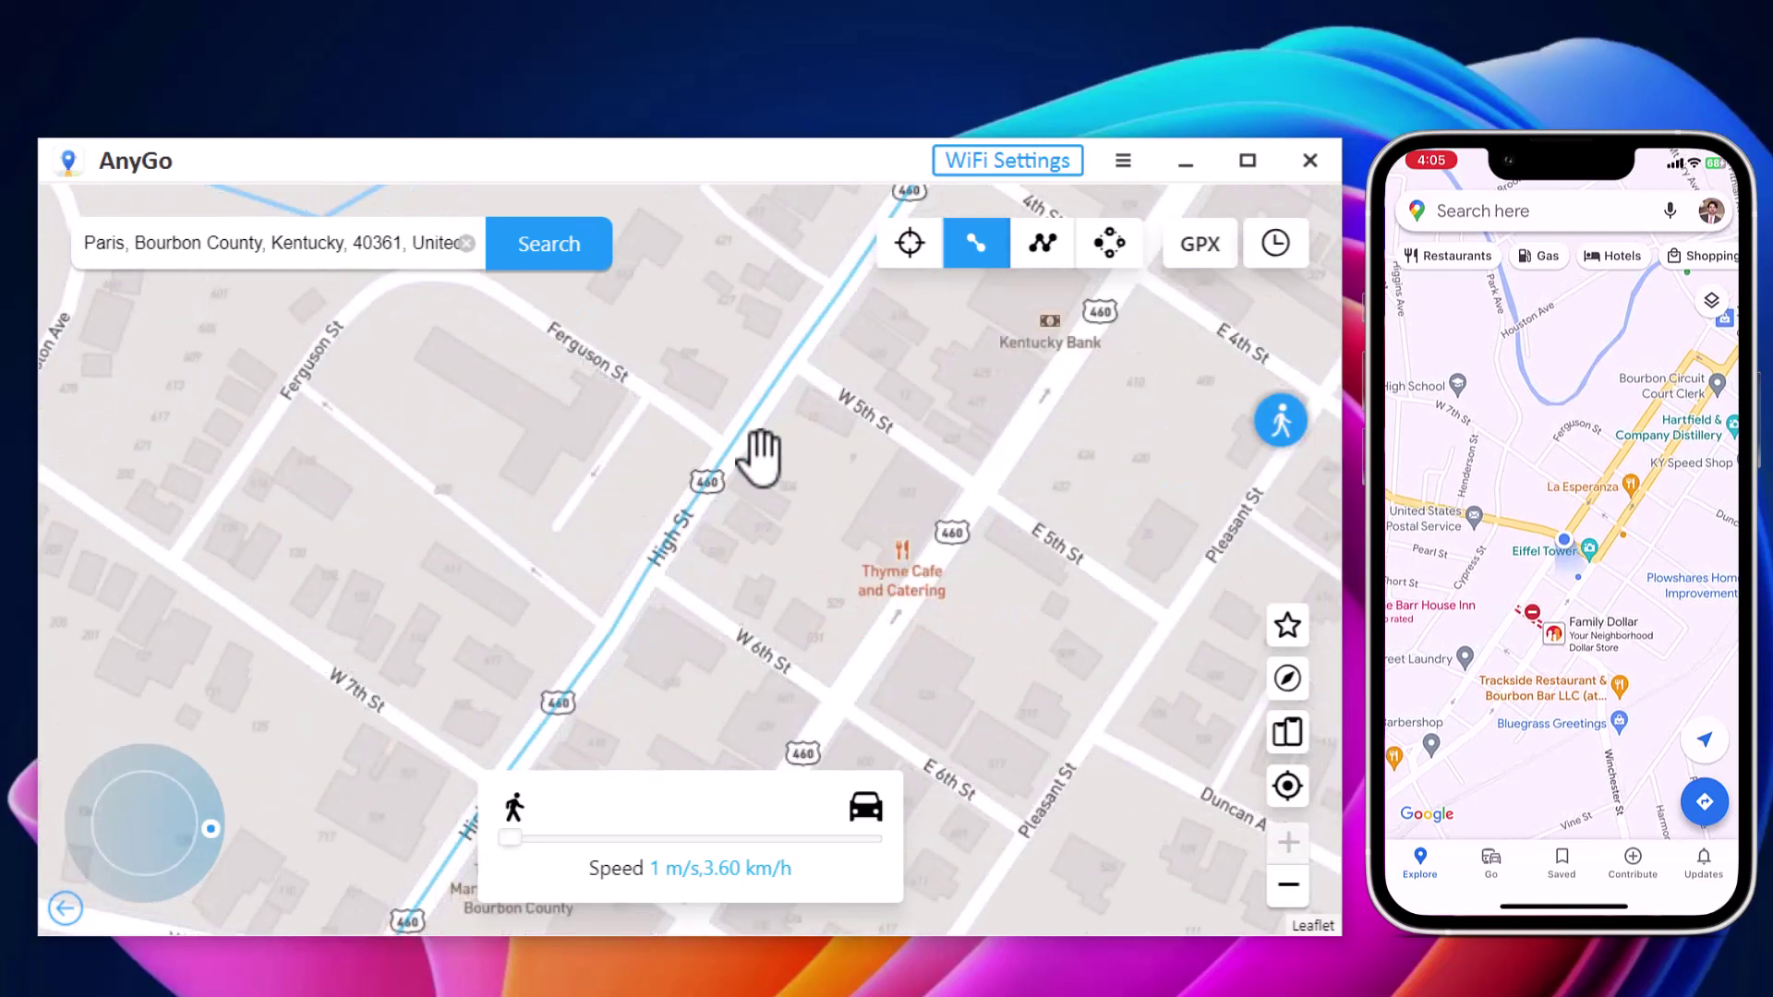
# Raise the speed to 100 km/h, close the arrival message, and switch to multi-spot mode.
pyautogui.moveTo(514, 837); pyautogui.dragTo(879, 838)
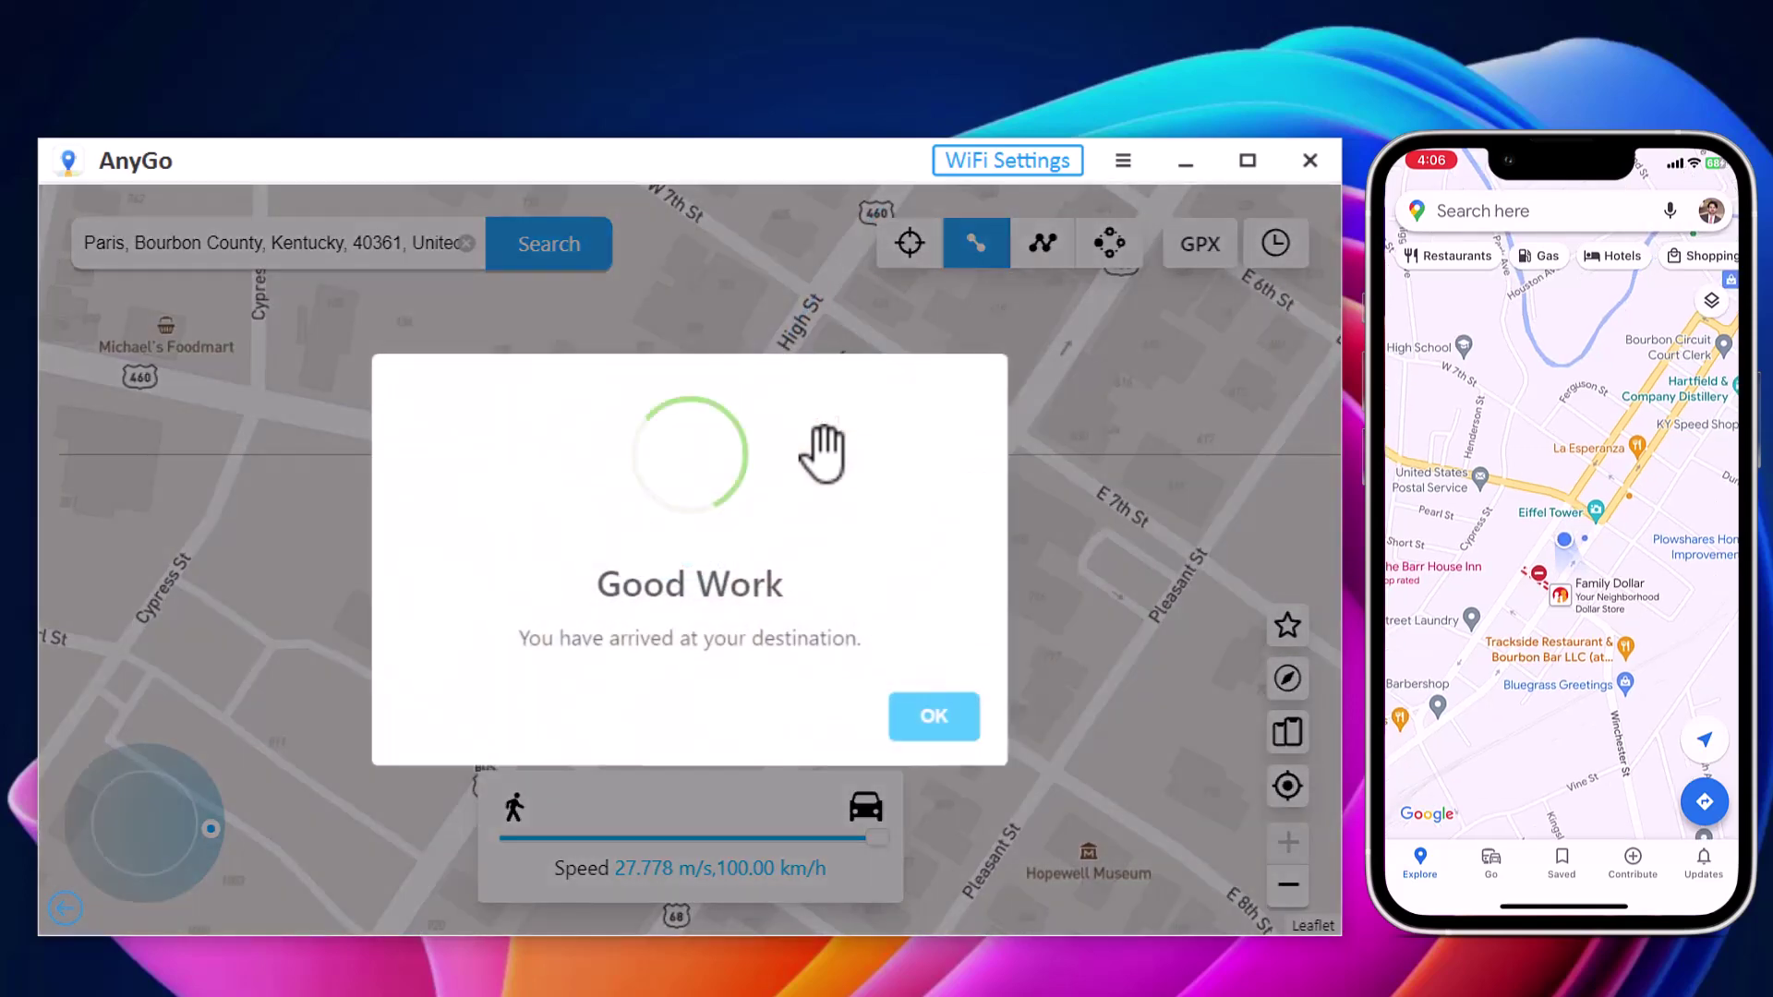
pyautogui.click(930, 722)
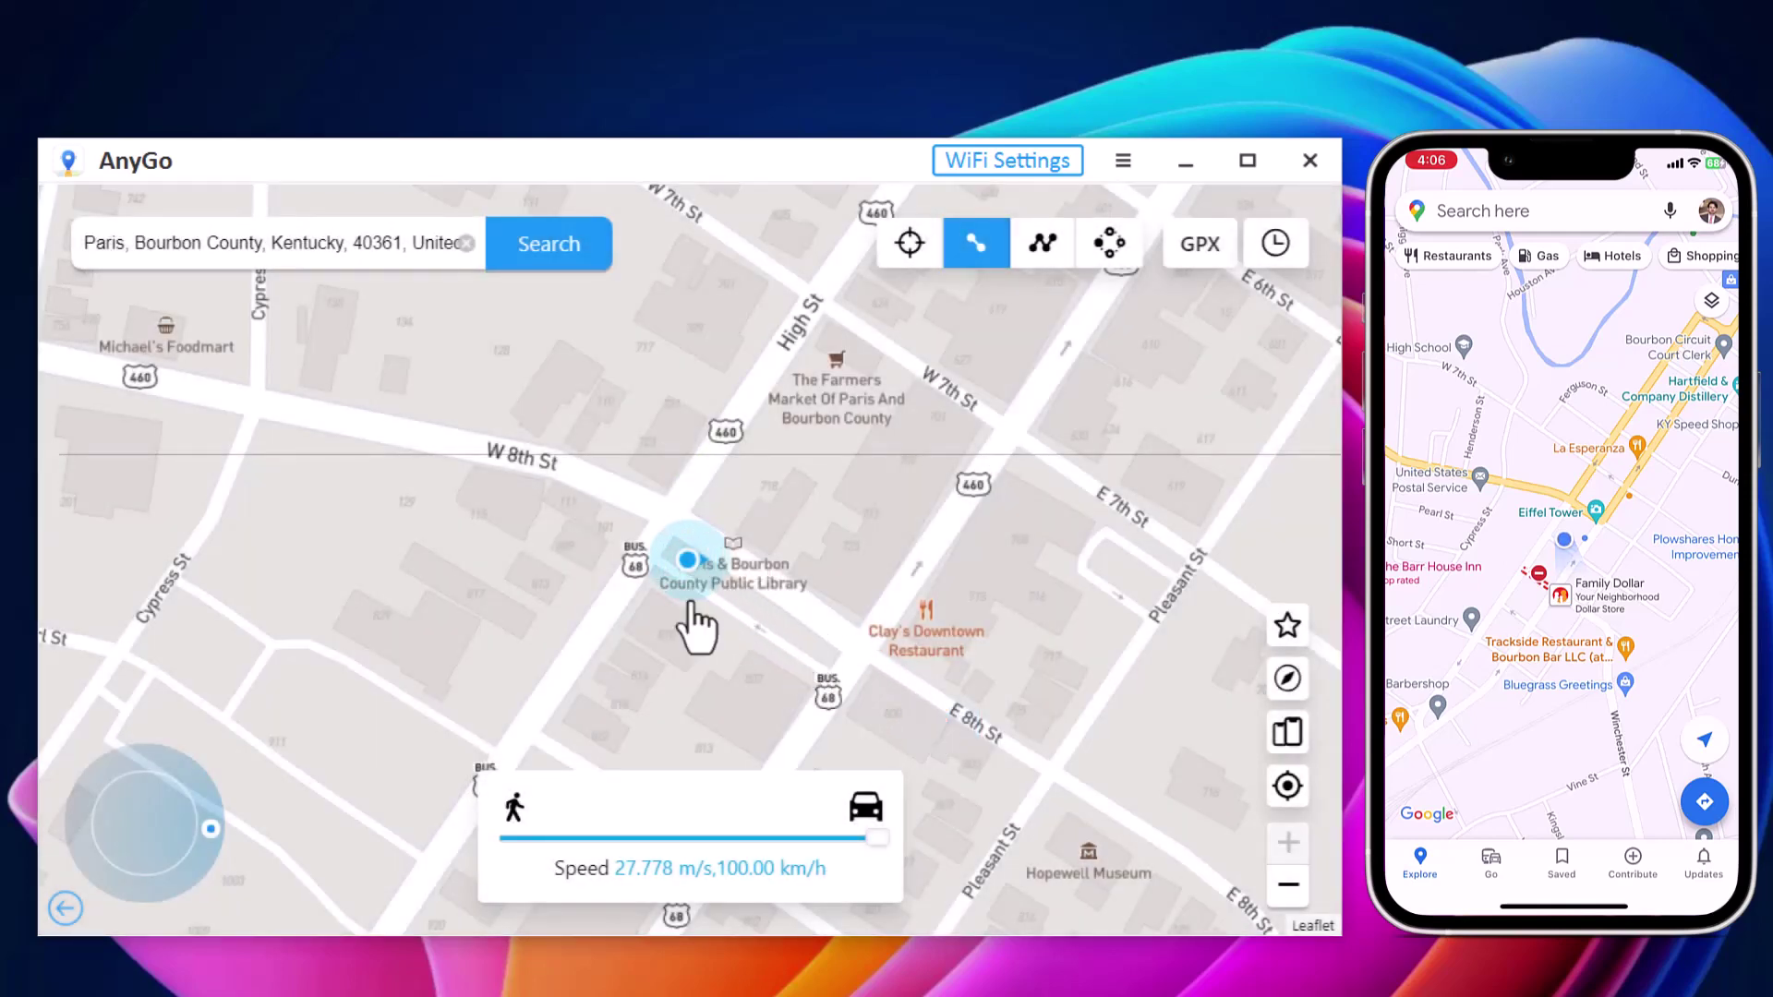
pyautogui.click(1042, 242)
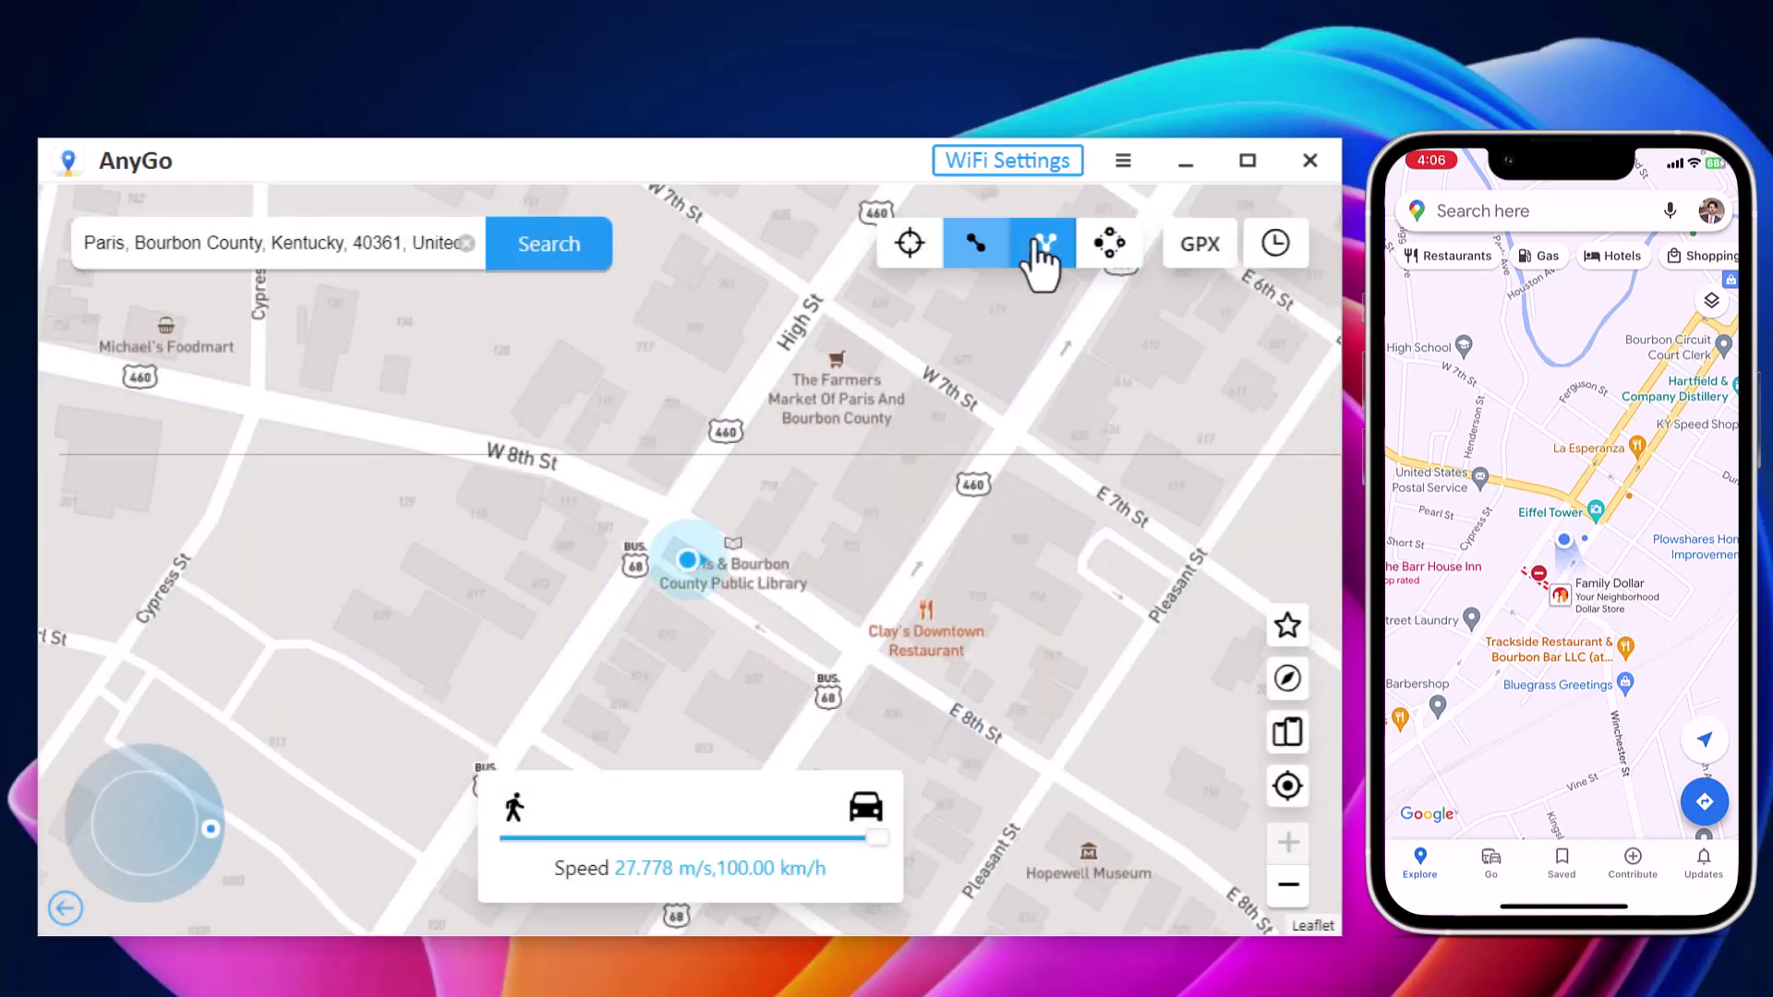
# Run a multi-spot route through waypoints placed on the map, then dismiss the arrival message.
pyautogui.click(626, 575)
pyautogui.click(594, 712)
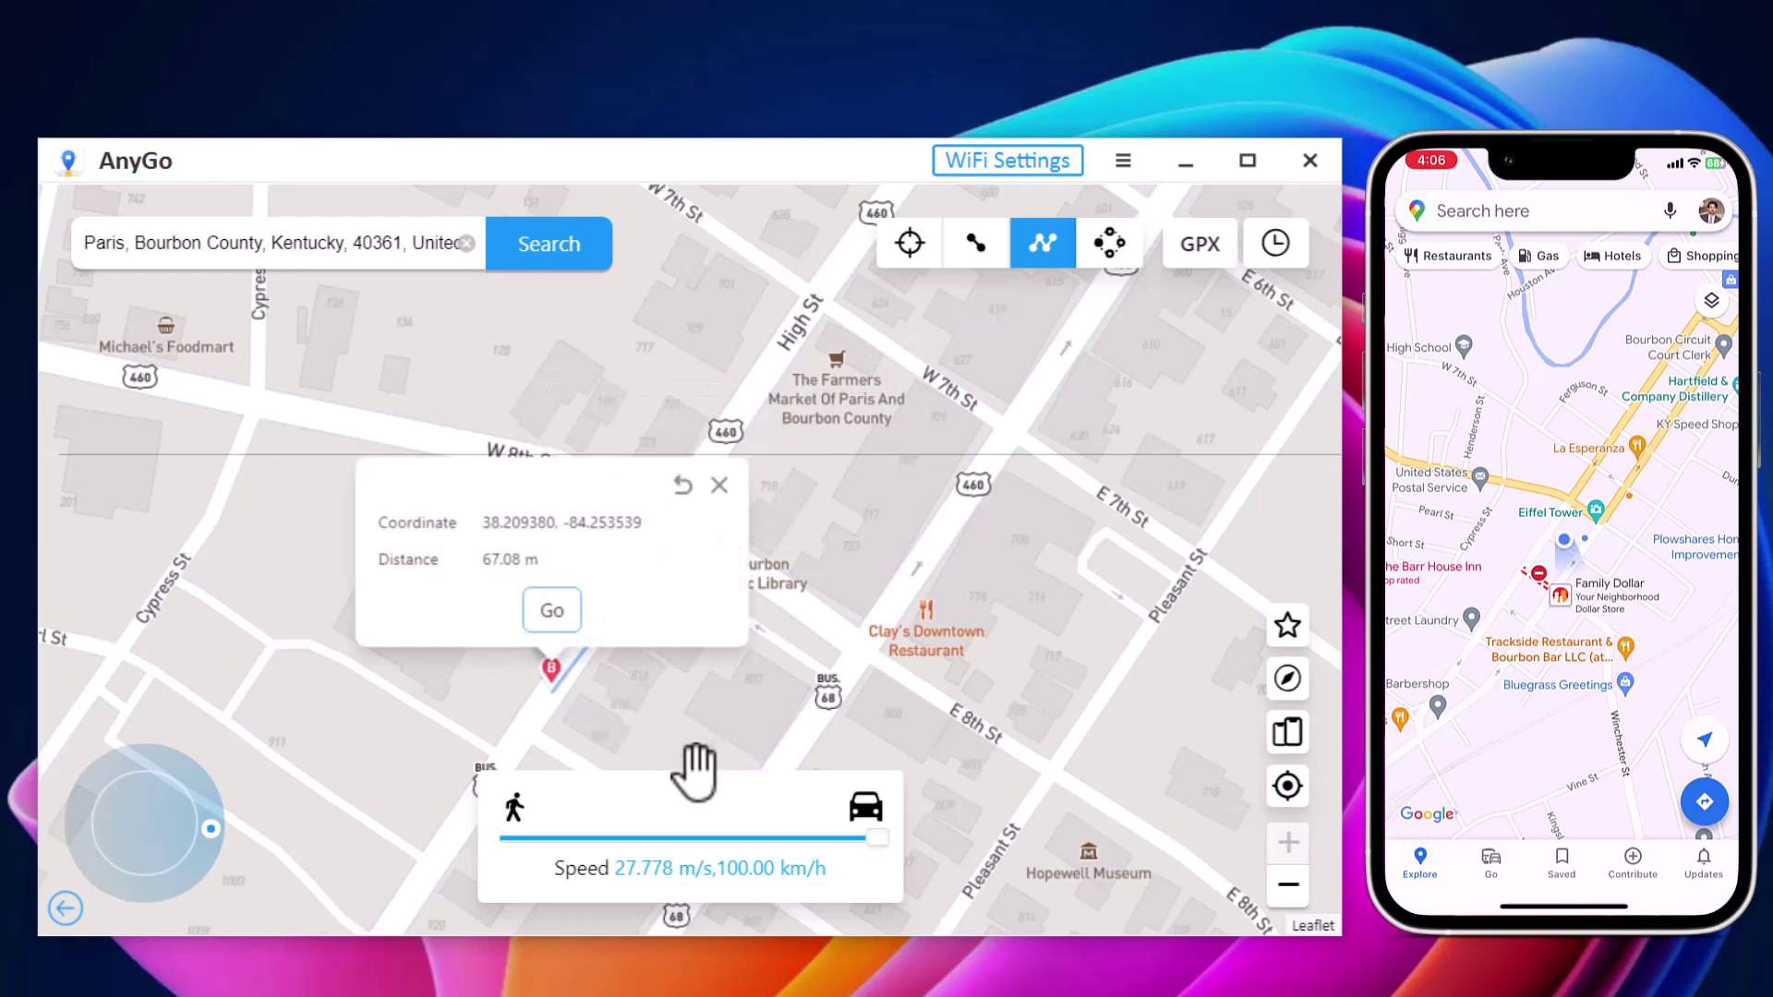
pyautogui.click(627, 746)
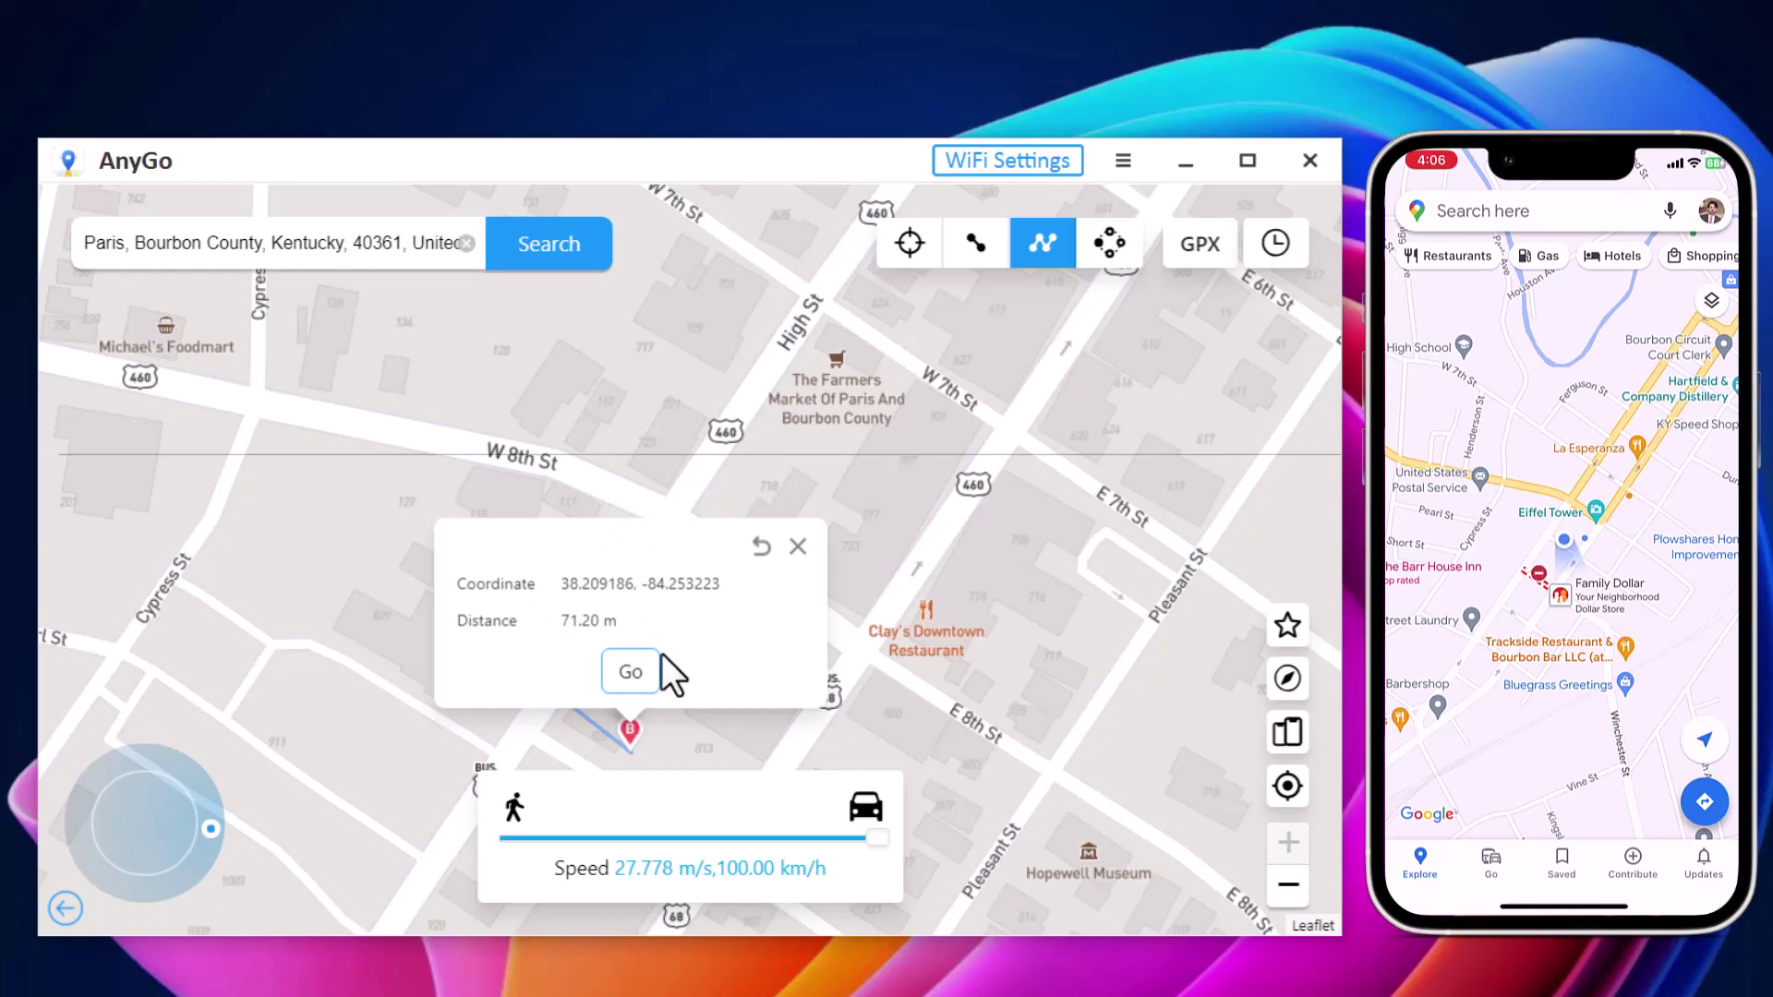
pyautogui.click(637, 679)
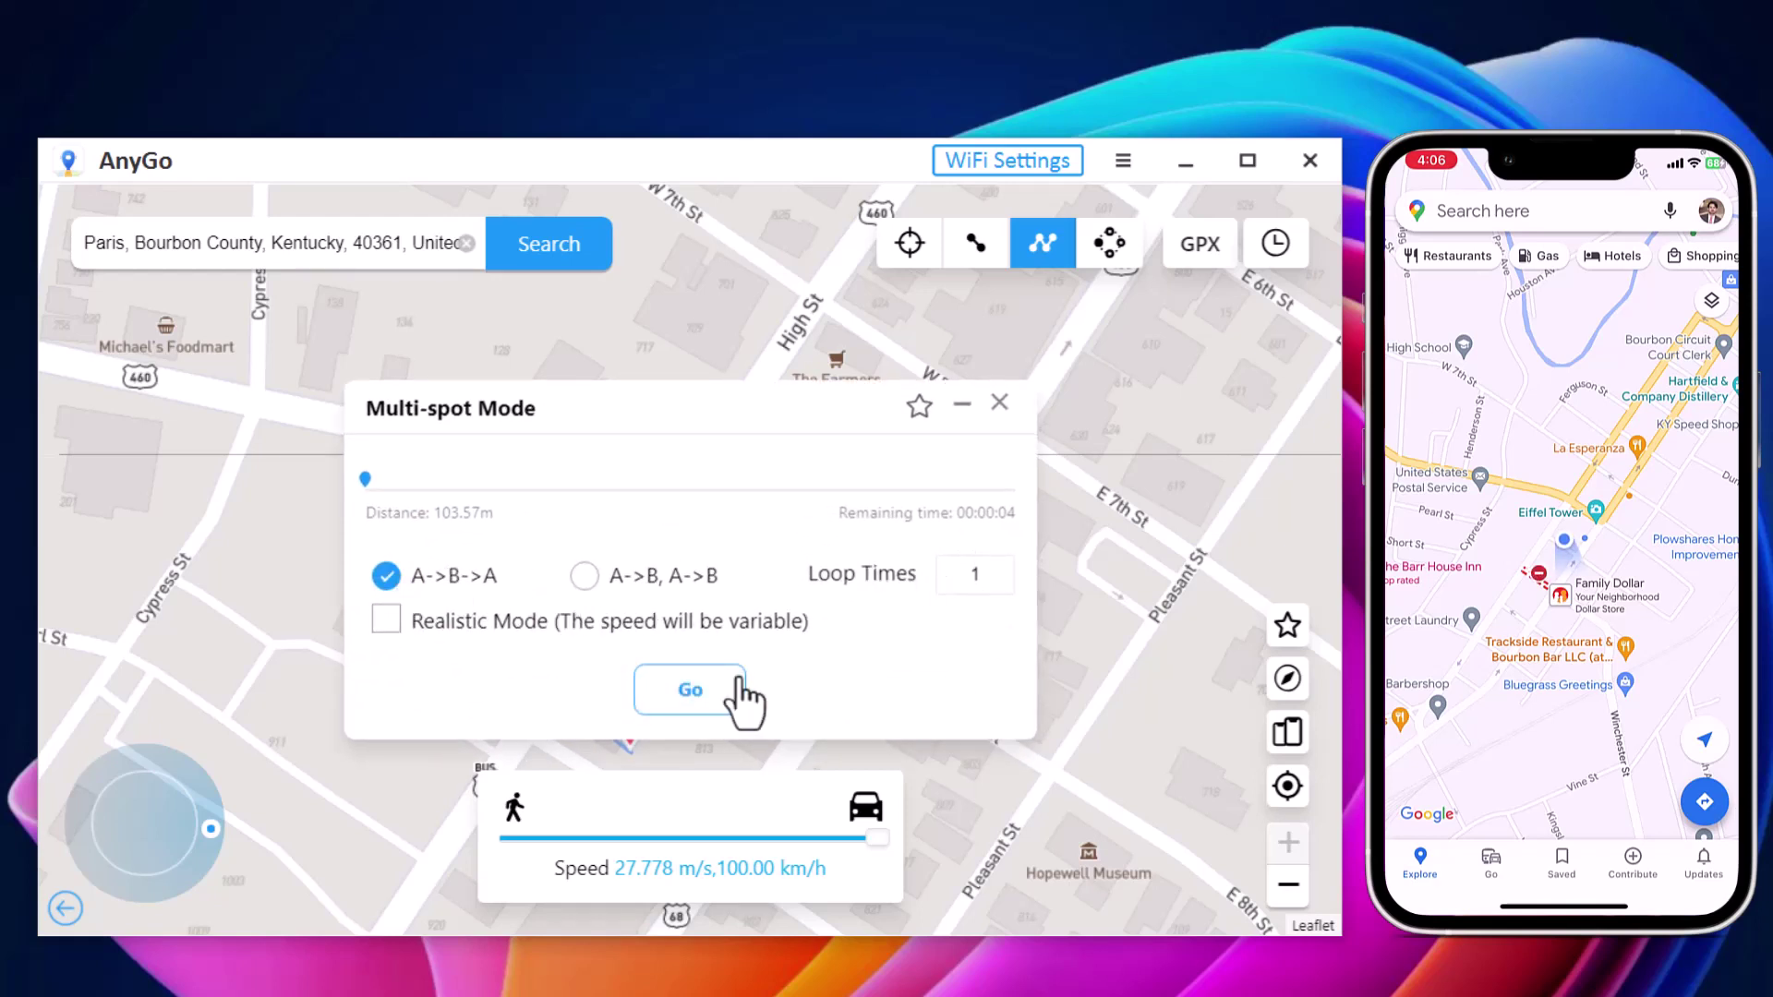
pyautogui.click(698, 695)
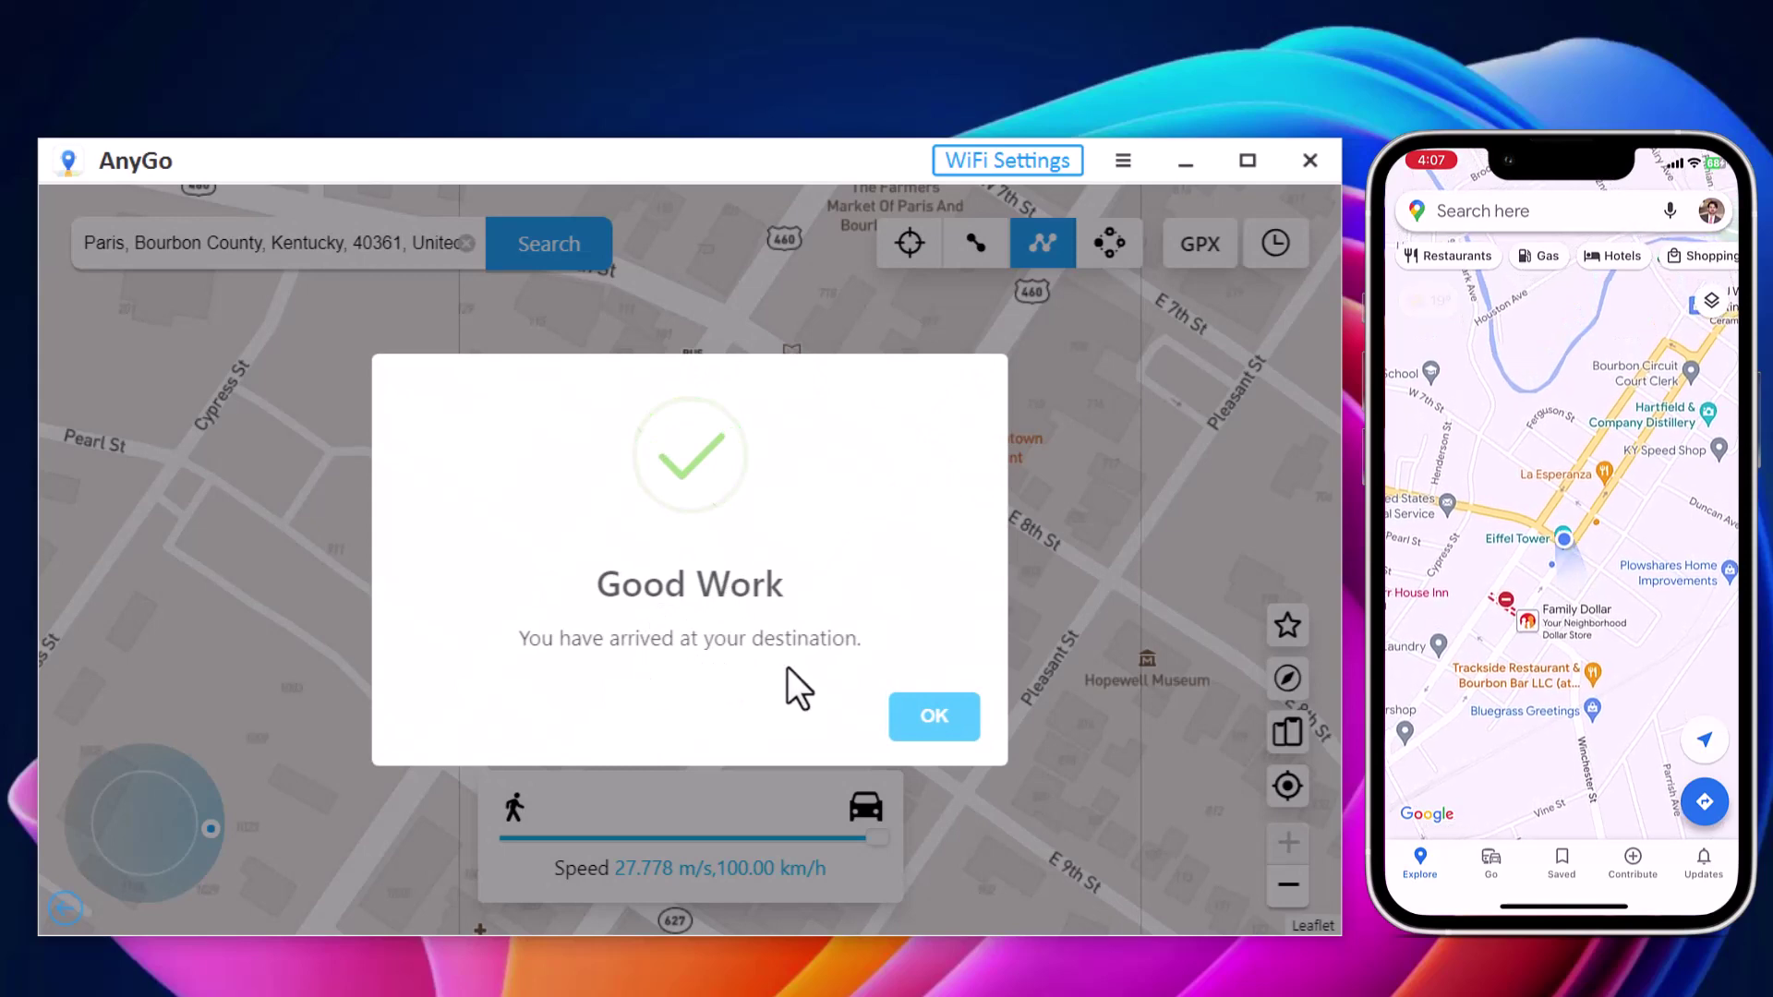
pyautogui.click(919, 723)
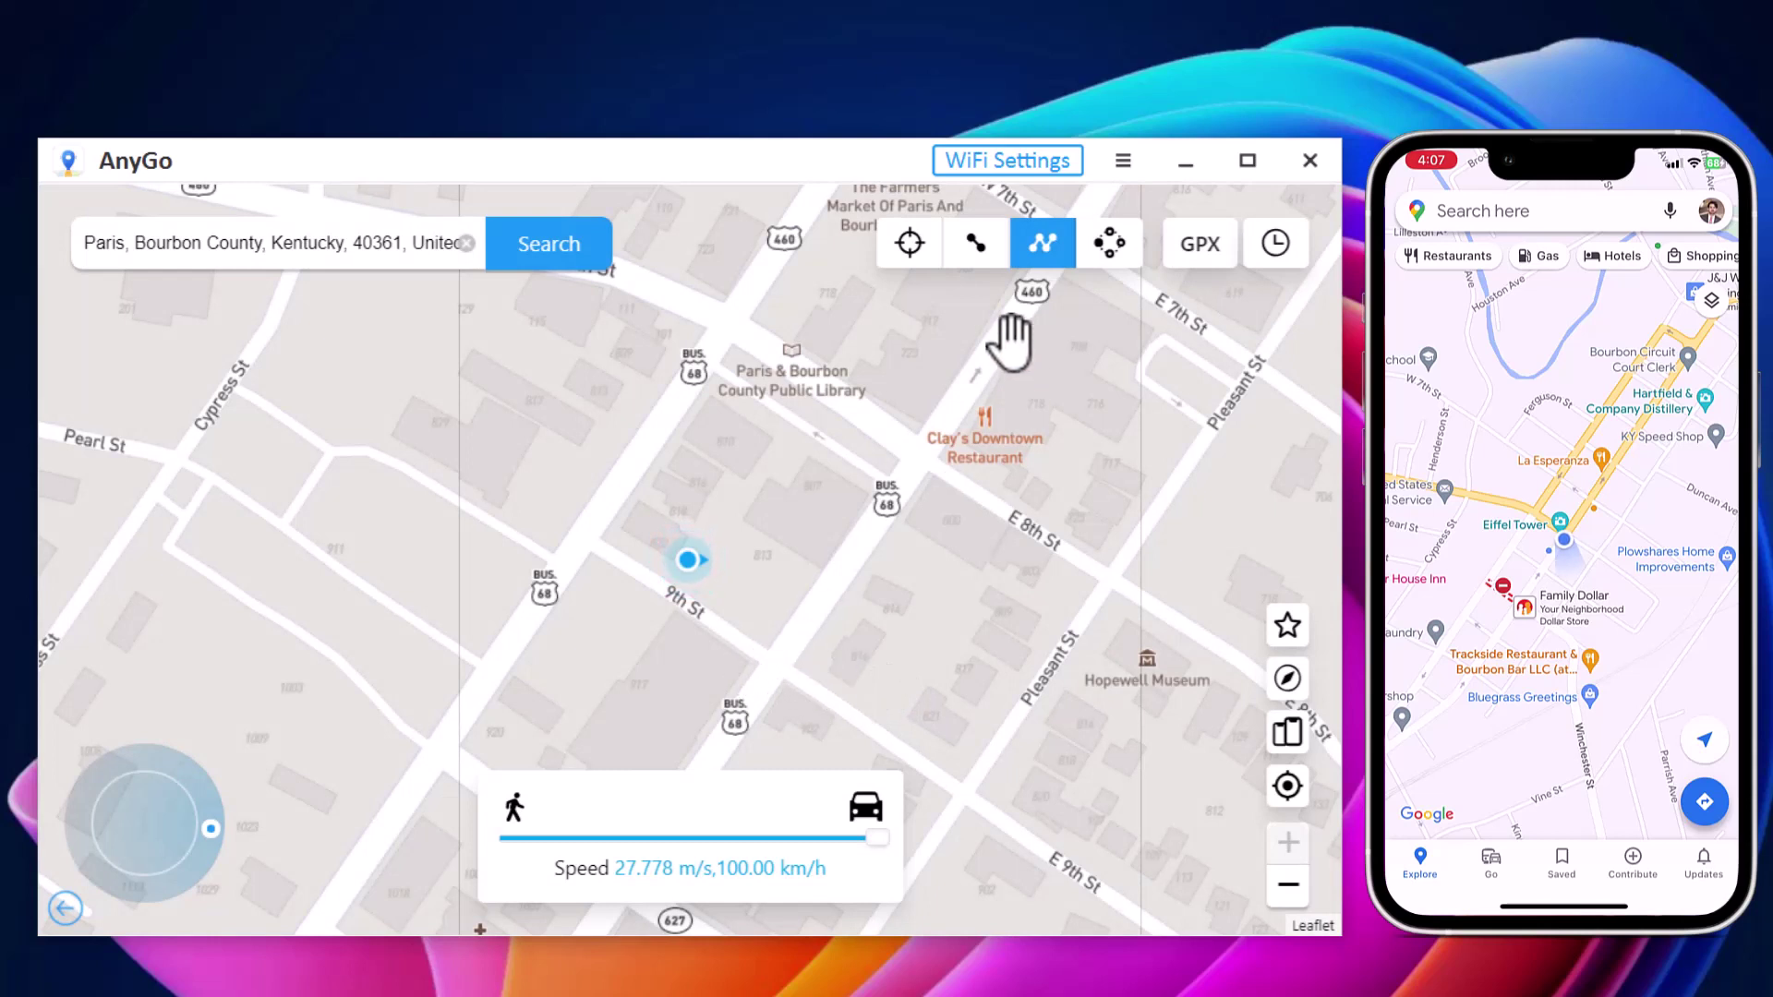
# In jump teleport mode, place four jump points from 9th St to the BUS 68 sign.
pyautogui.click(1118, 254)
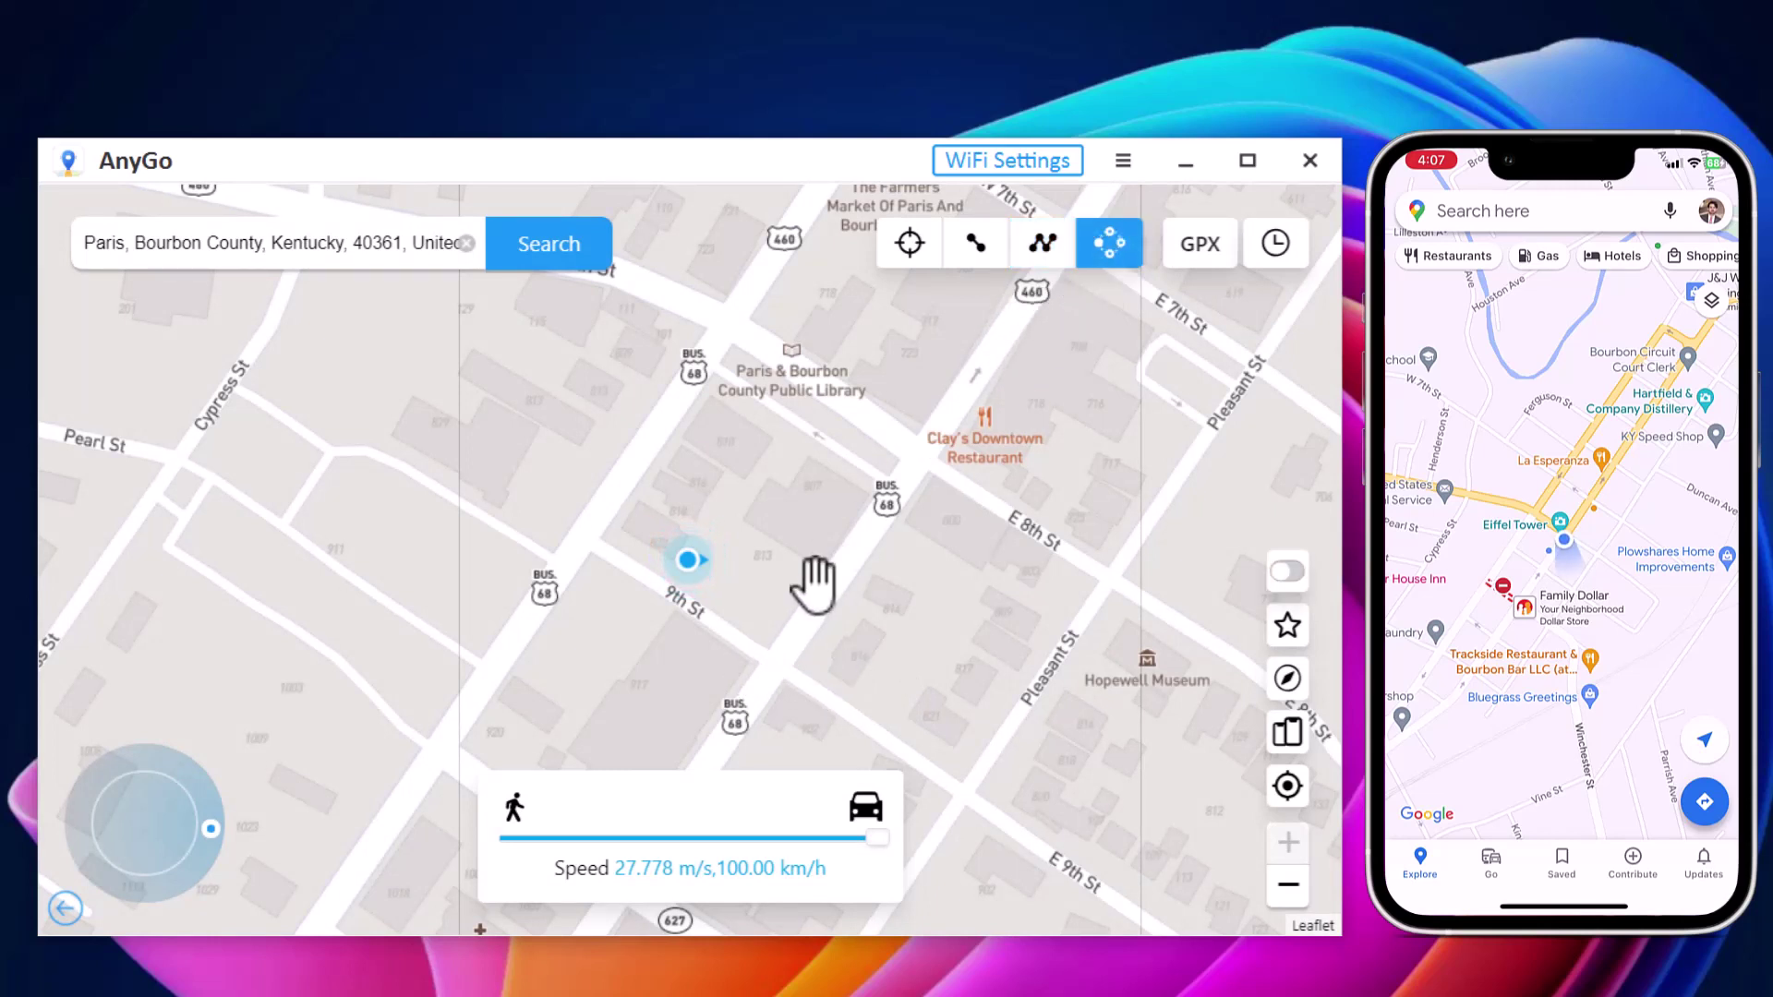
pyautogui.click(784, 674)
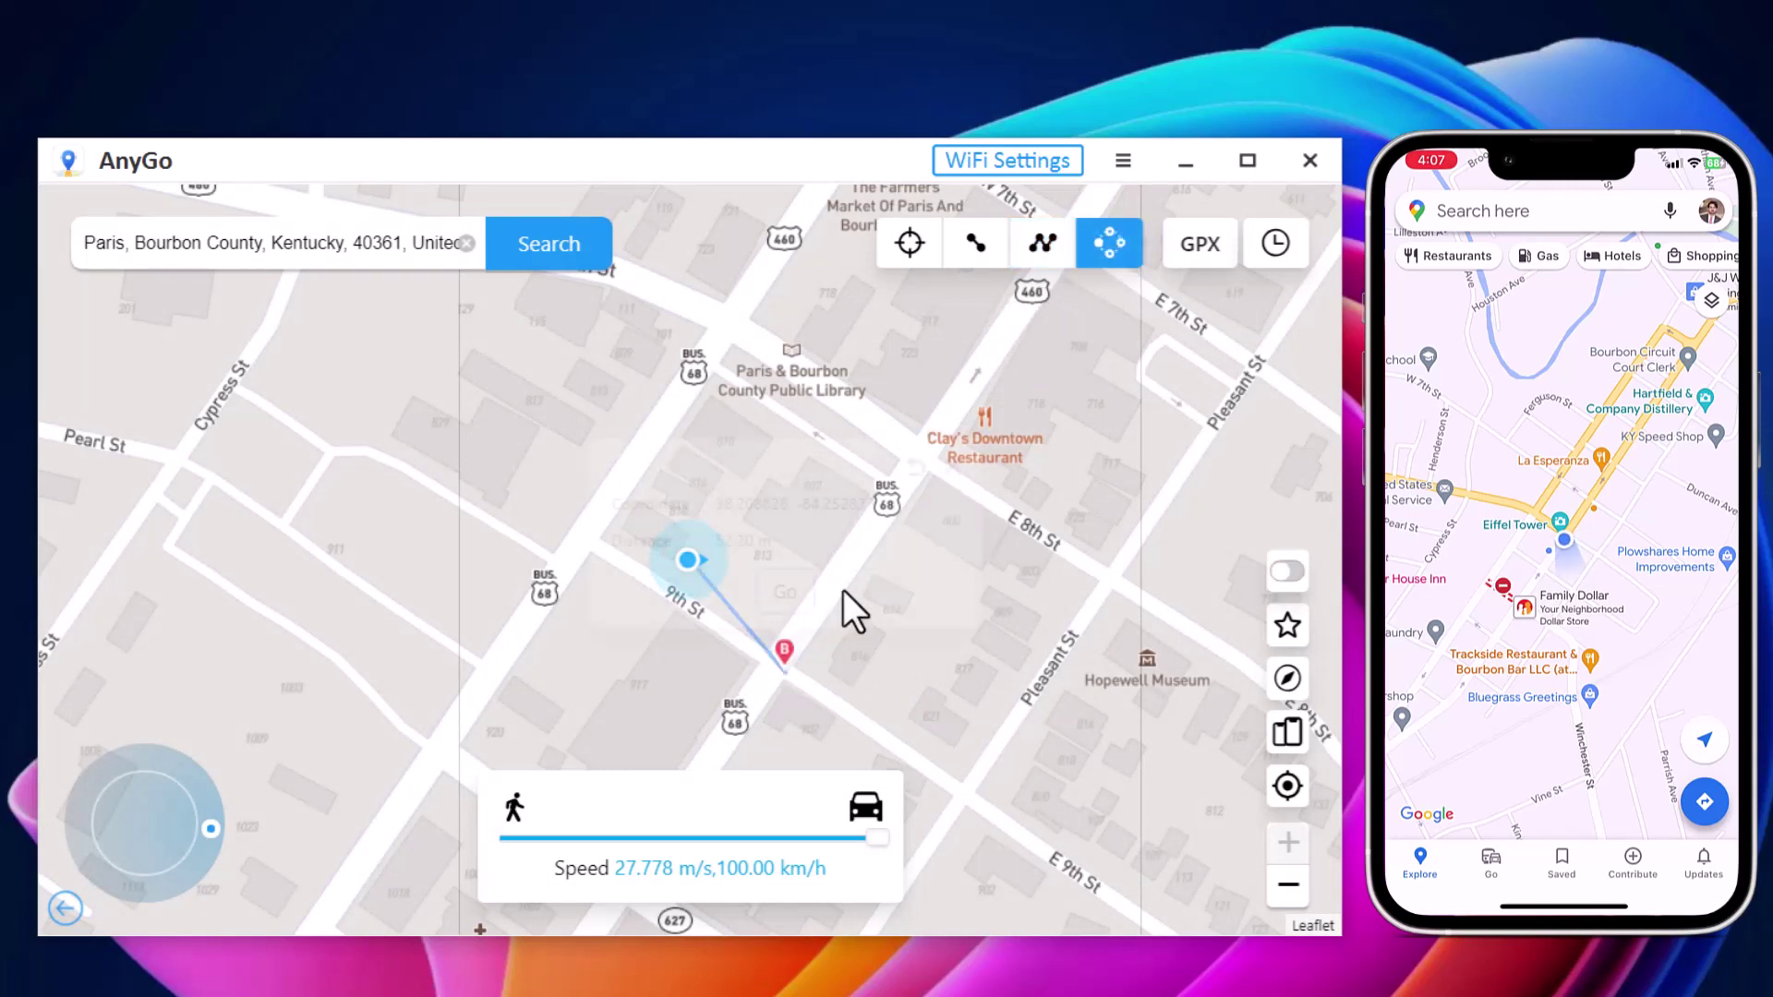
pyautogui.click(938, 413)
pyautogui.click(730, 316)
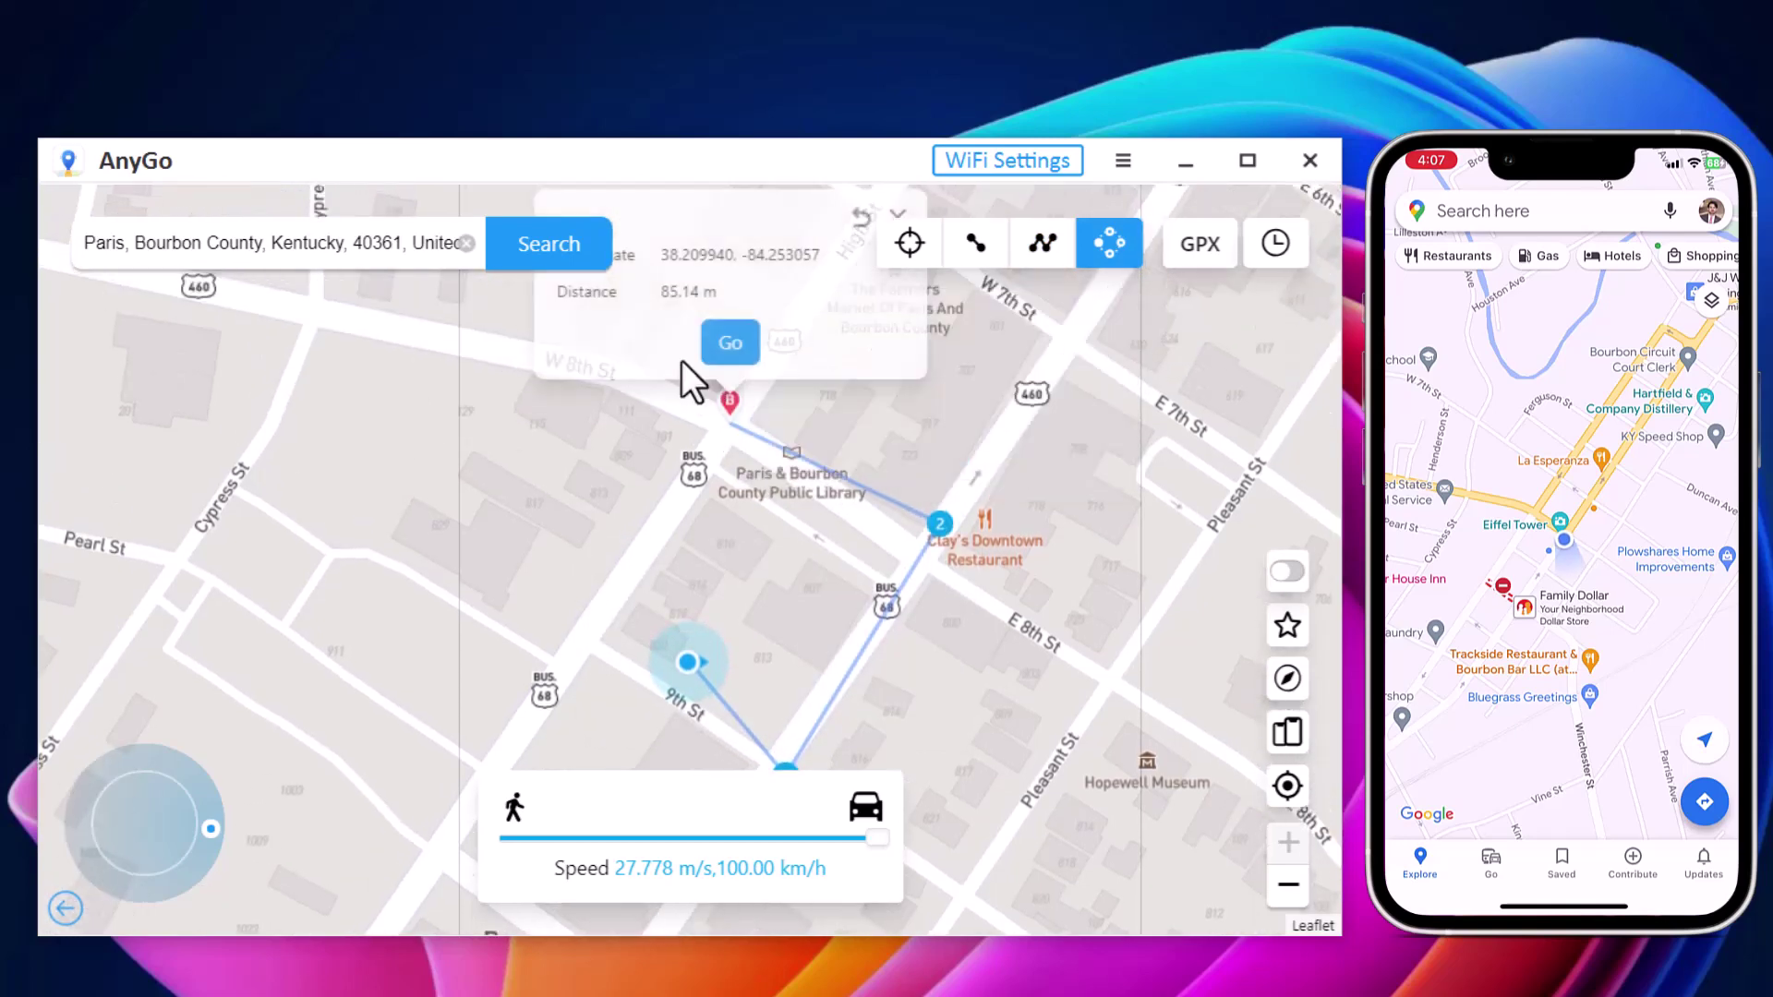
pyautogui.click(552, 677)
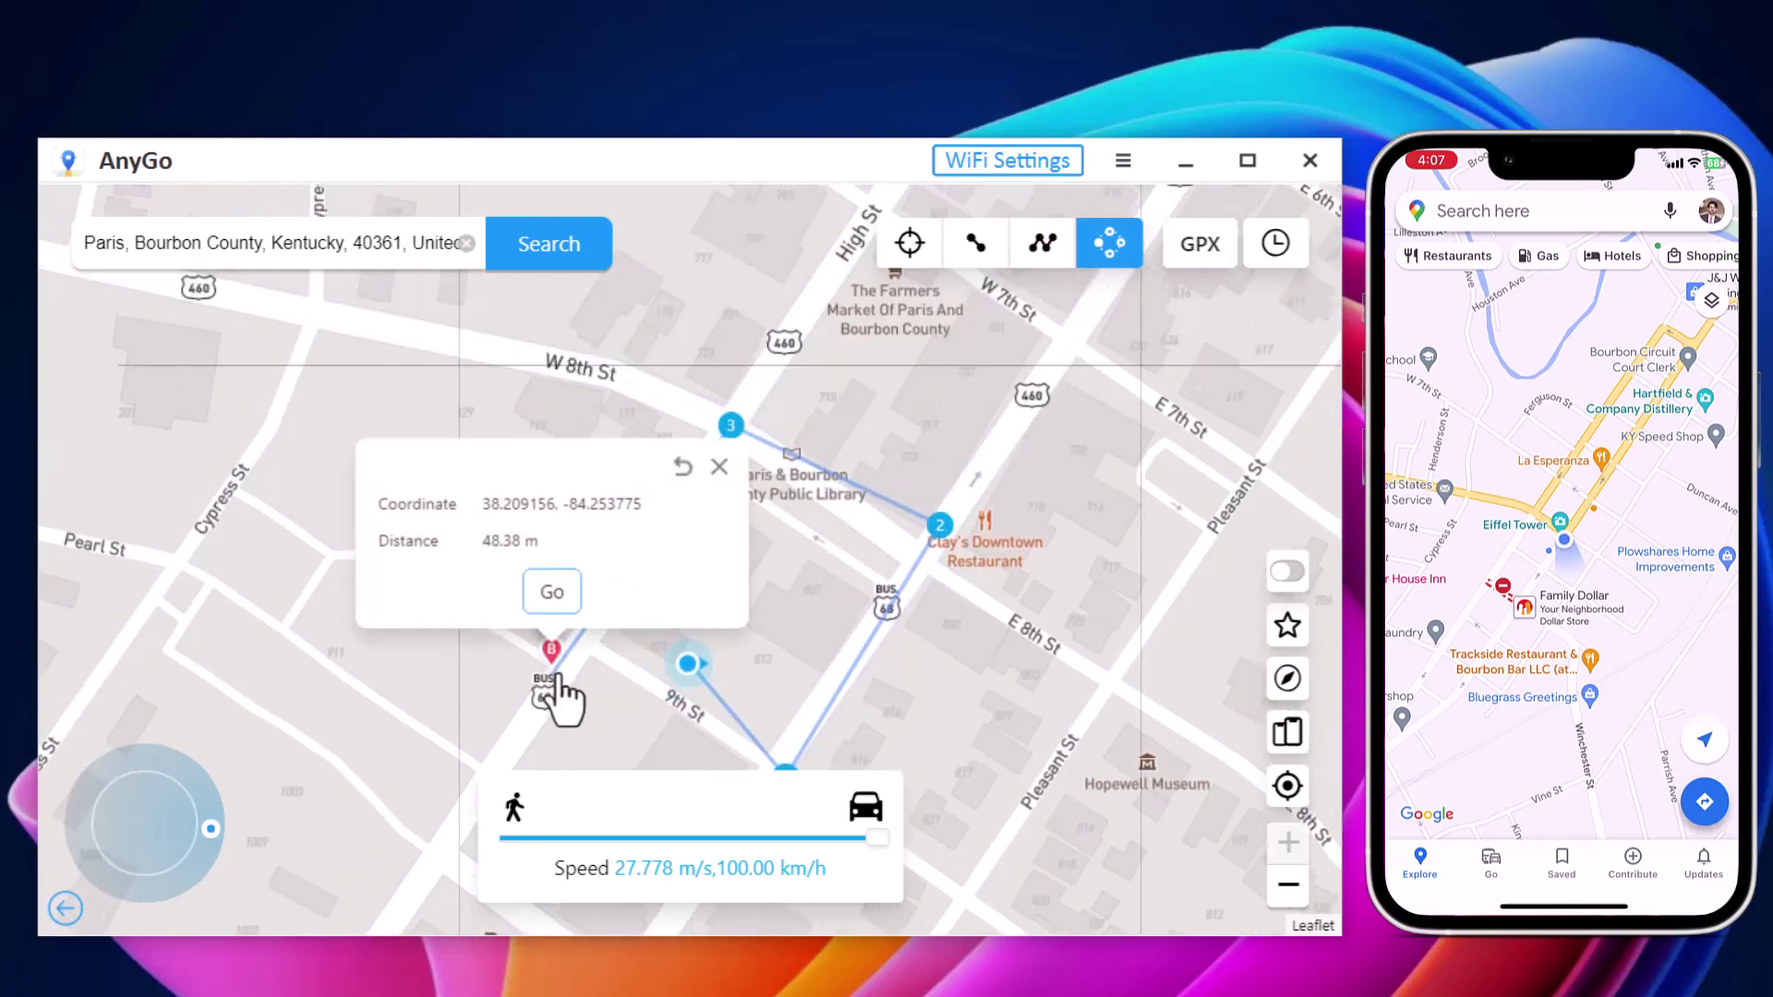
# Enable auto jump after cooldown, run the jump route, and dismiss the arrival message.
pyautogui.click(554, 592)
pyautogui.click(386, 595)
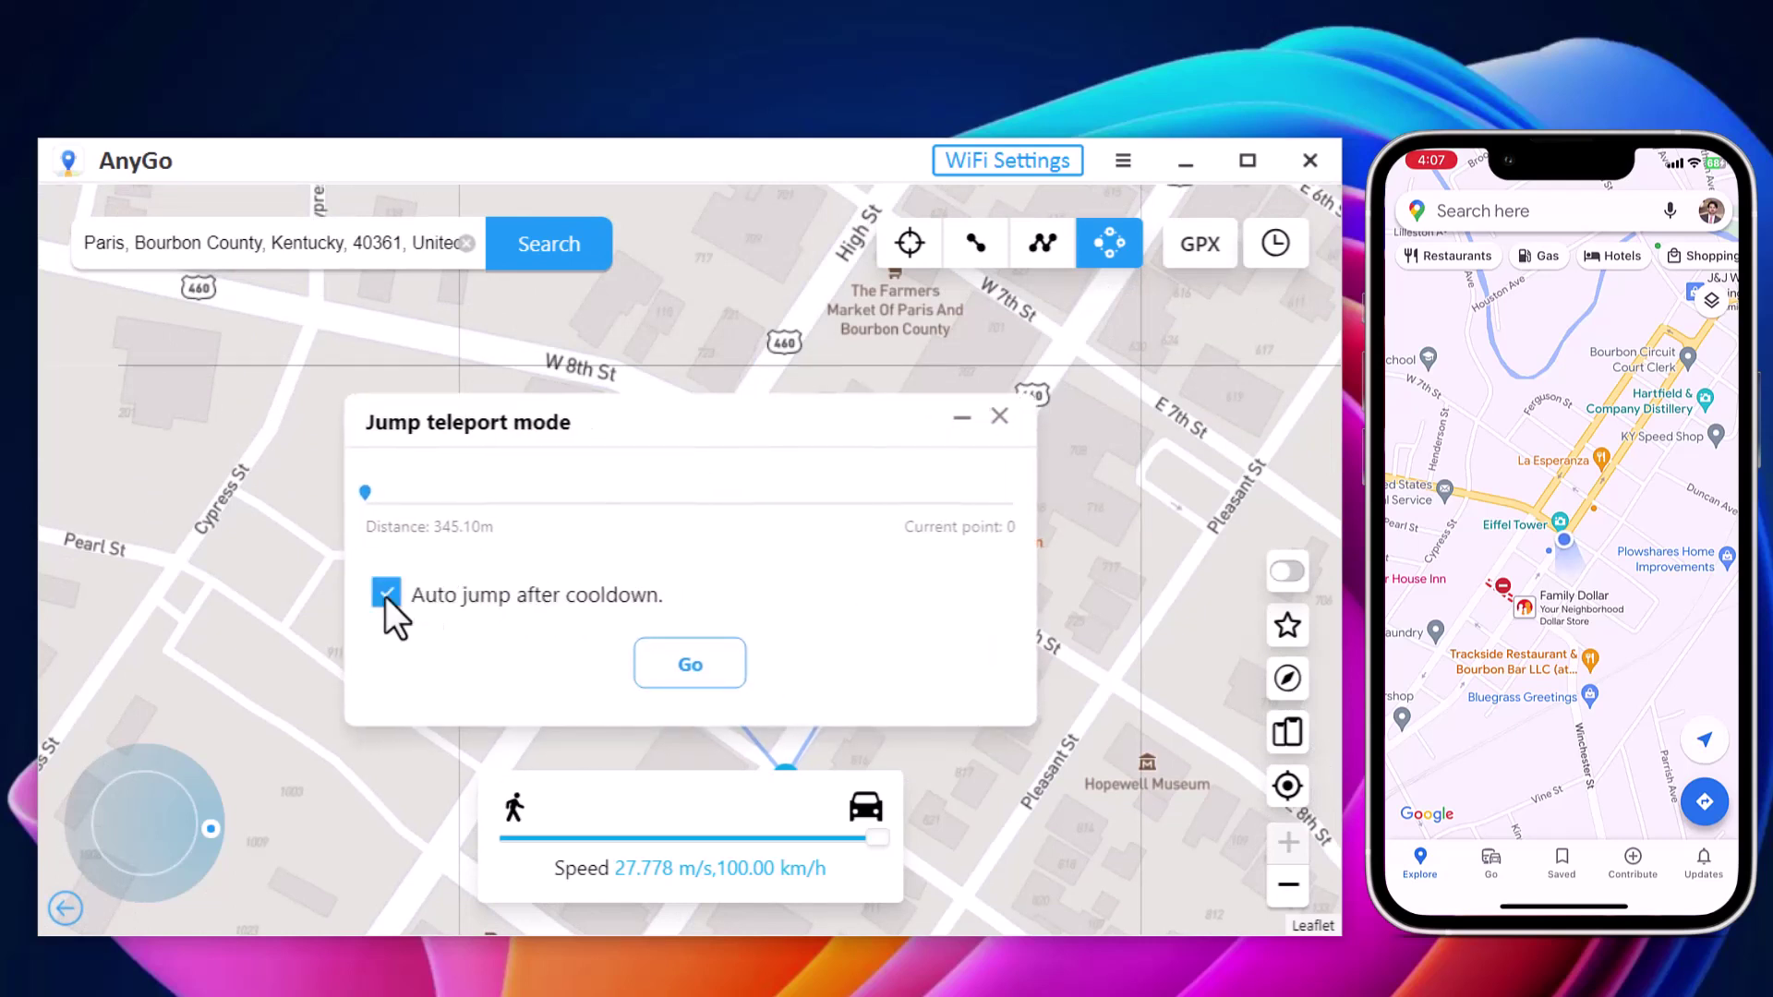
pyautogui.click(678, 684)
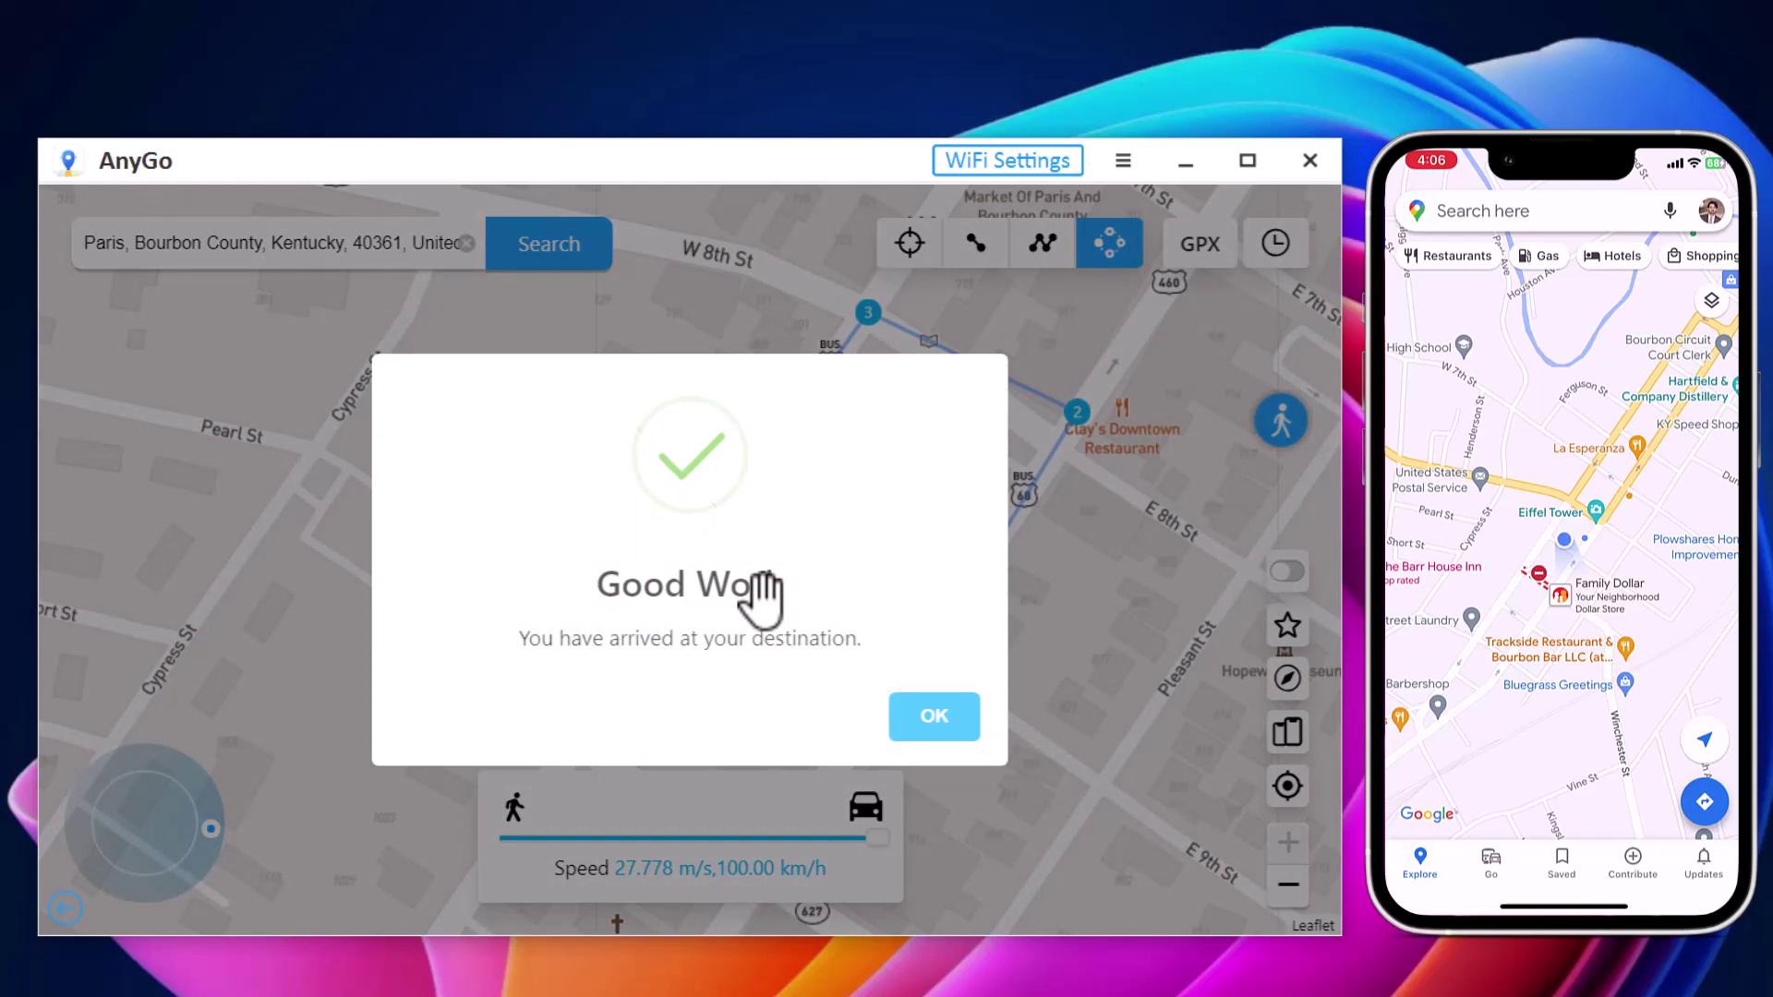
pyautogui.click(934, 716)
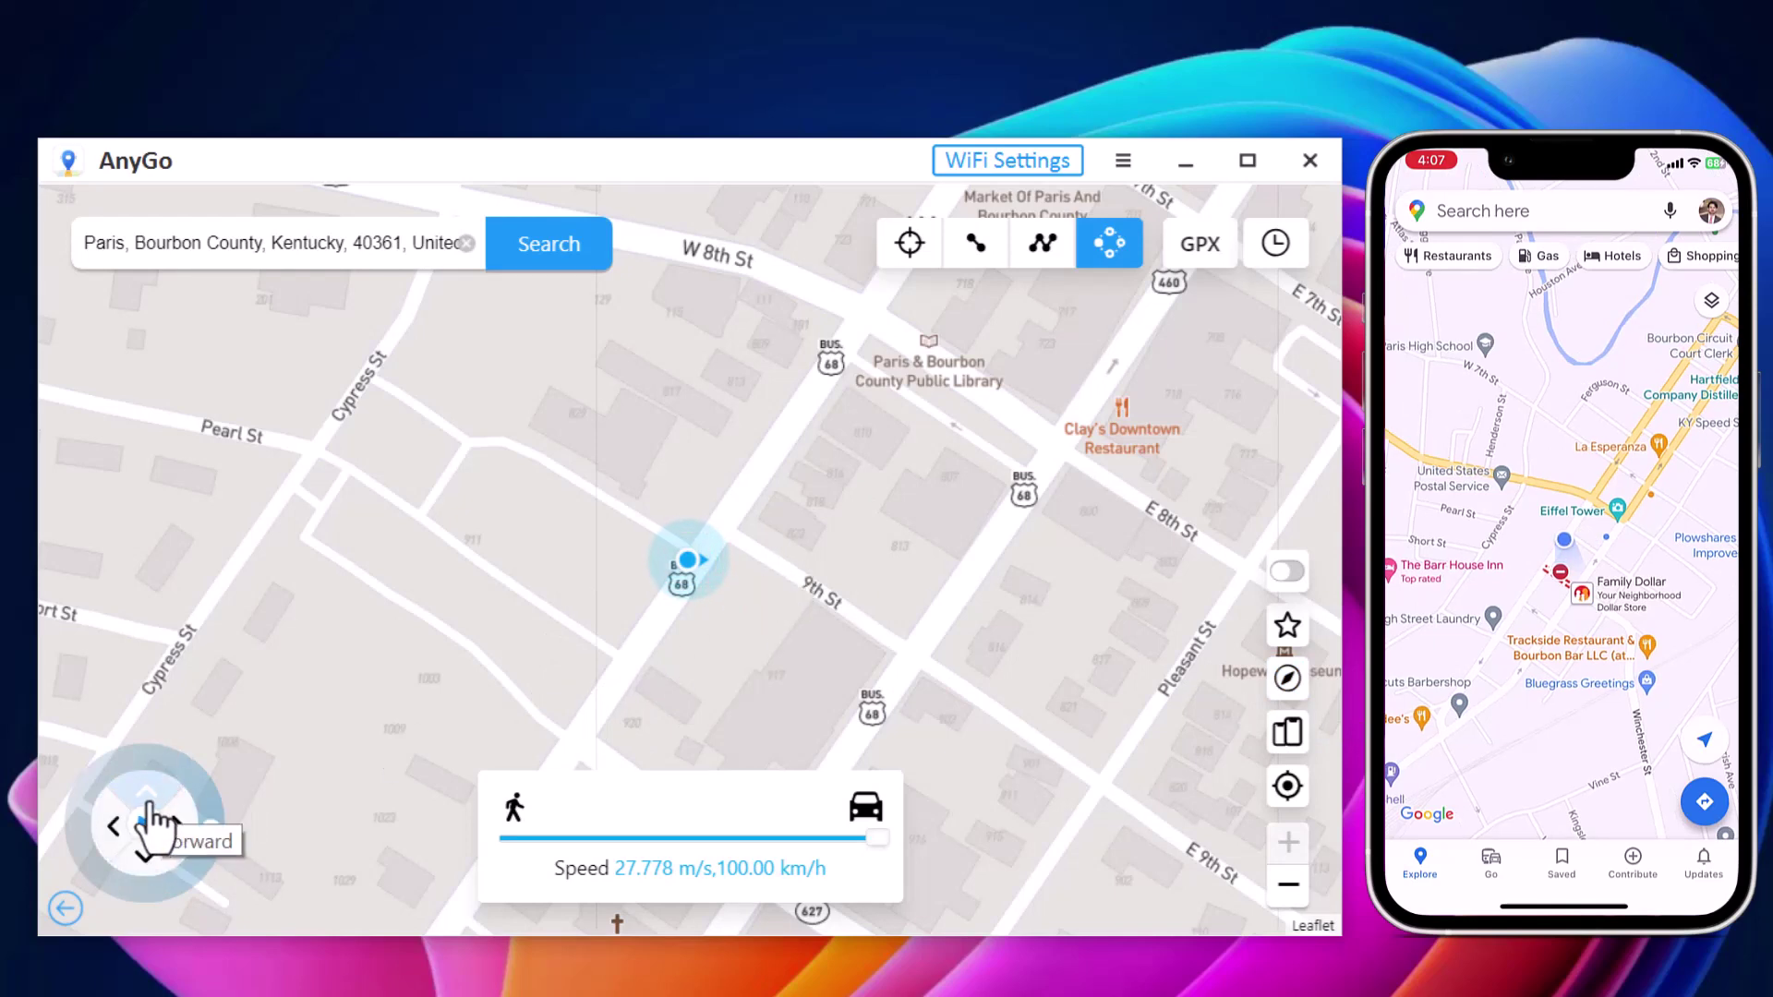
# Use the joystick to move forward, pause, then back and forward along E 8th St.
pyautogui.click(153, 820)
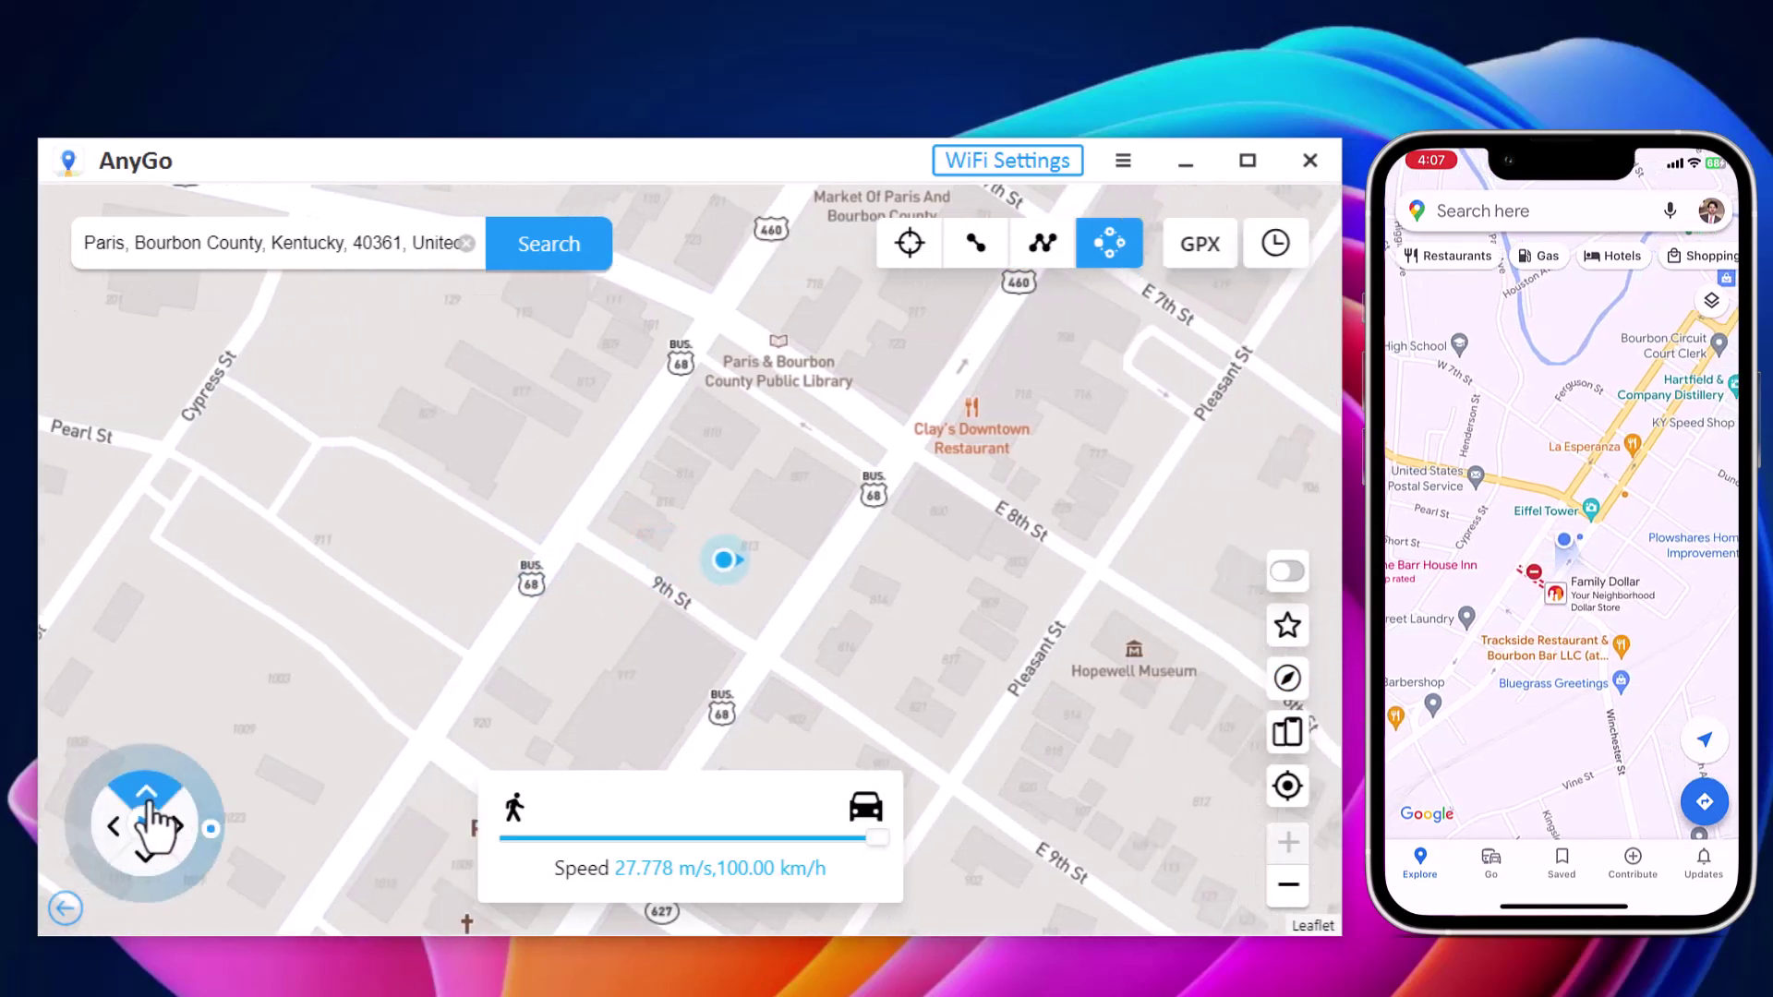
pyautogui.click(148, 822)
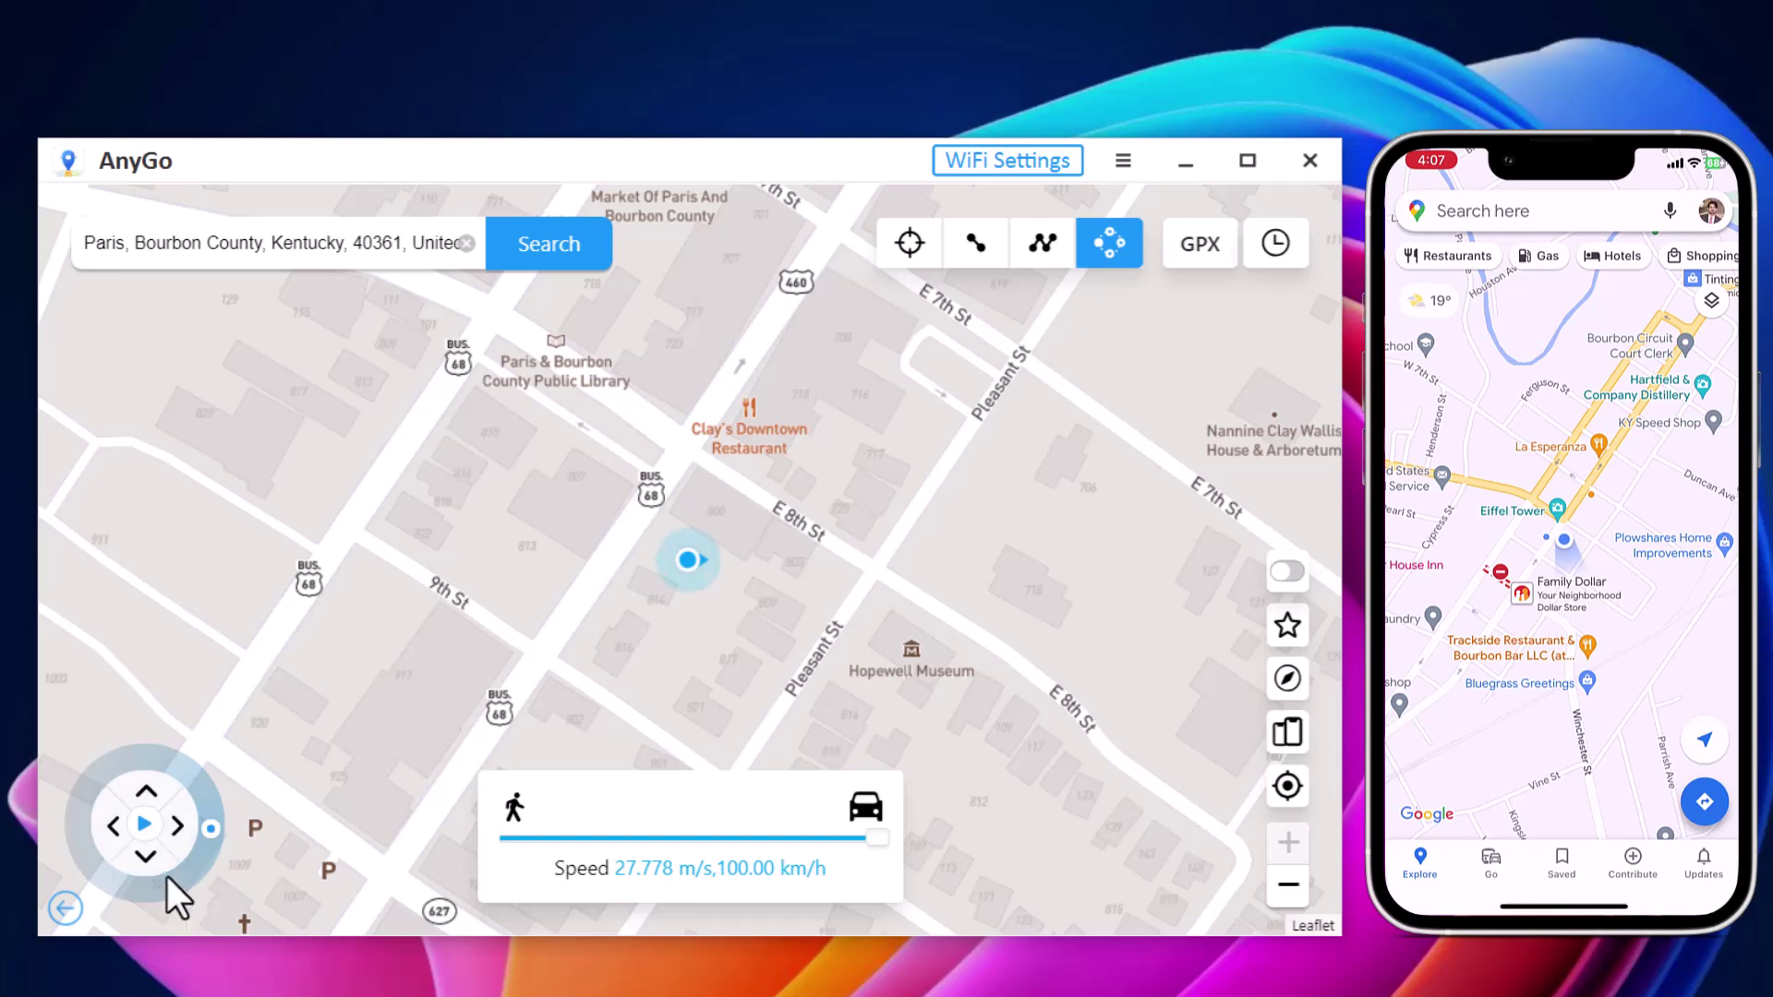
pyautogui.click(170, 870)
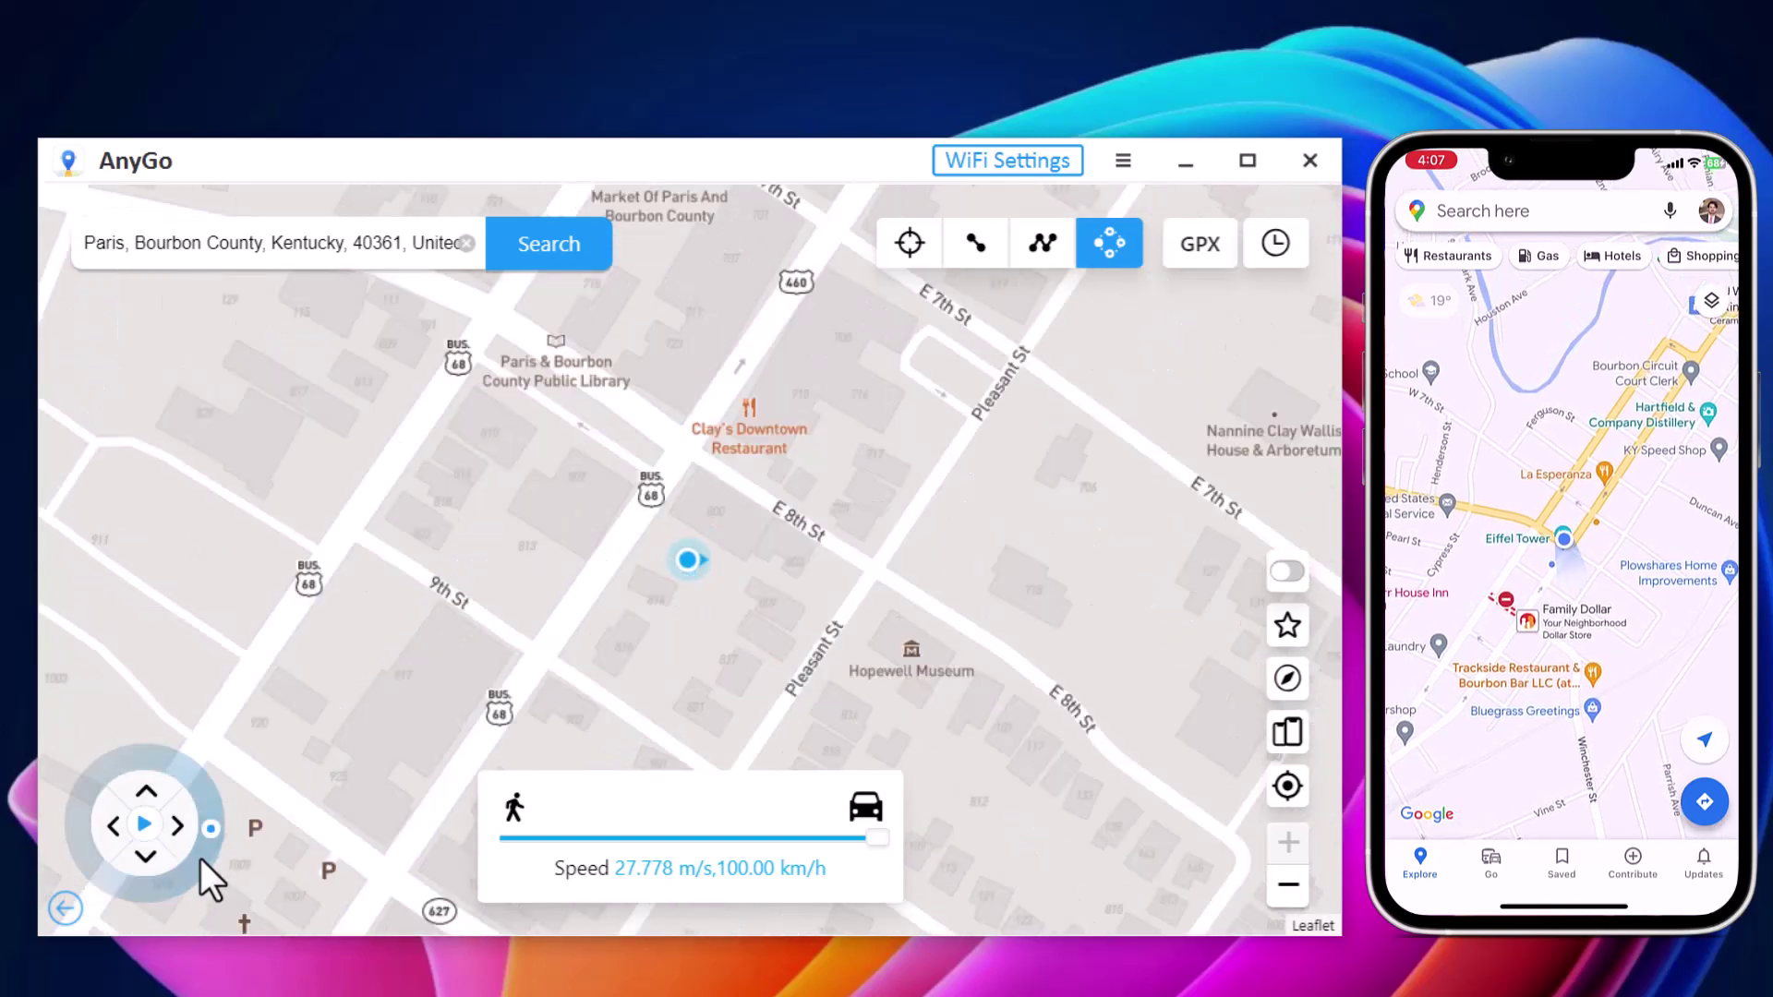
pyautogui.click(148, 873)
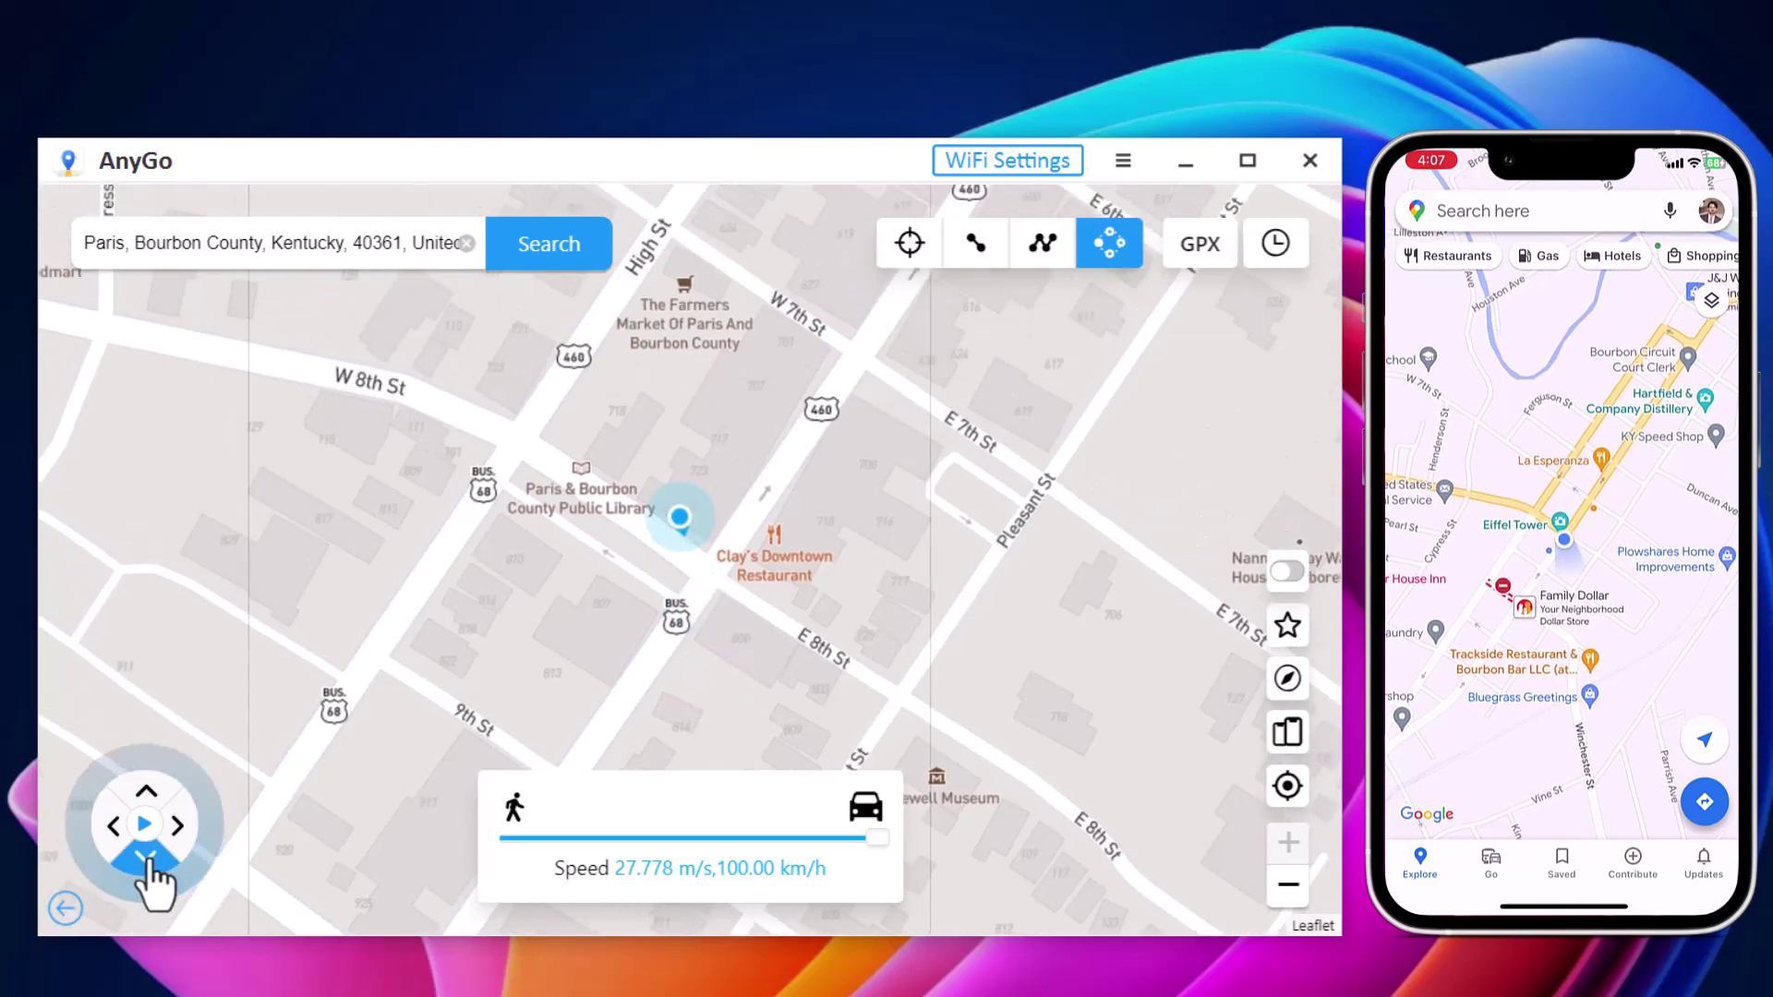
pyautogui.click(146, 798)
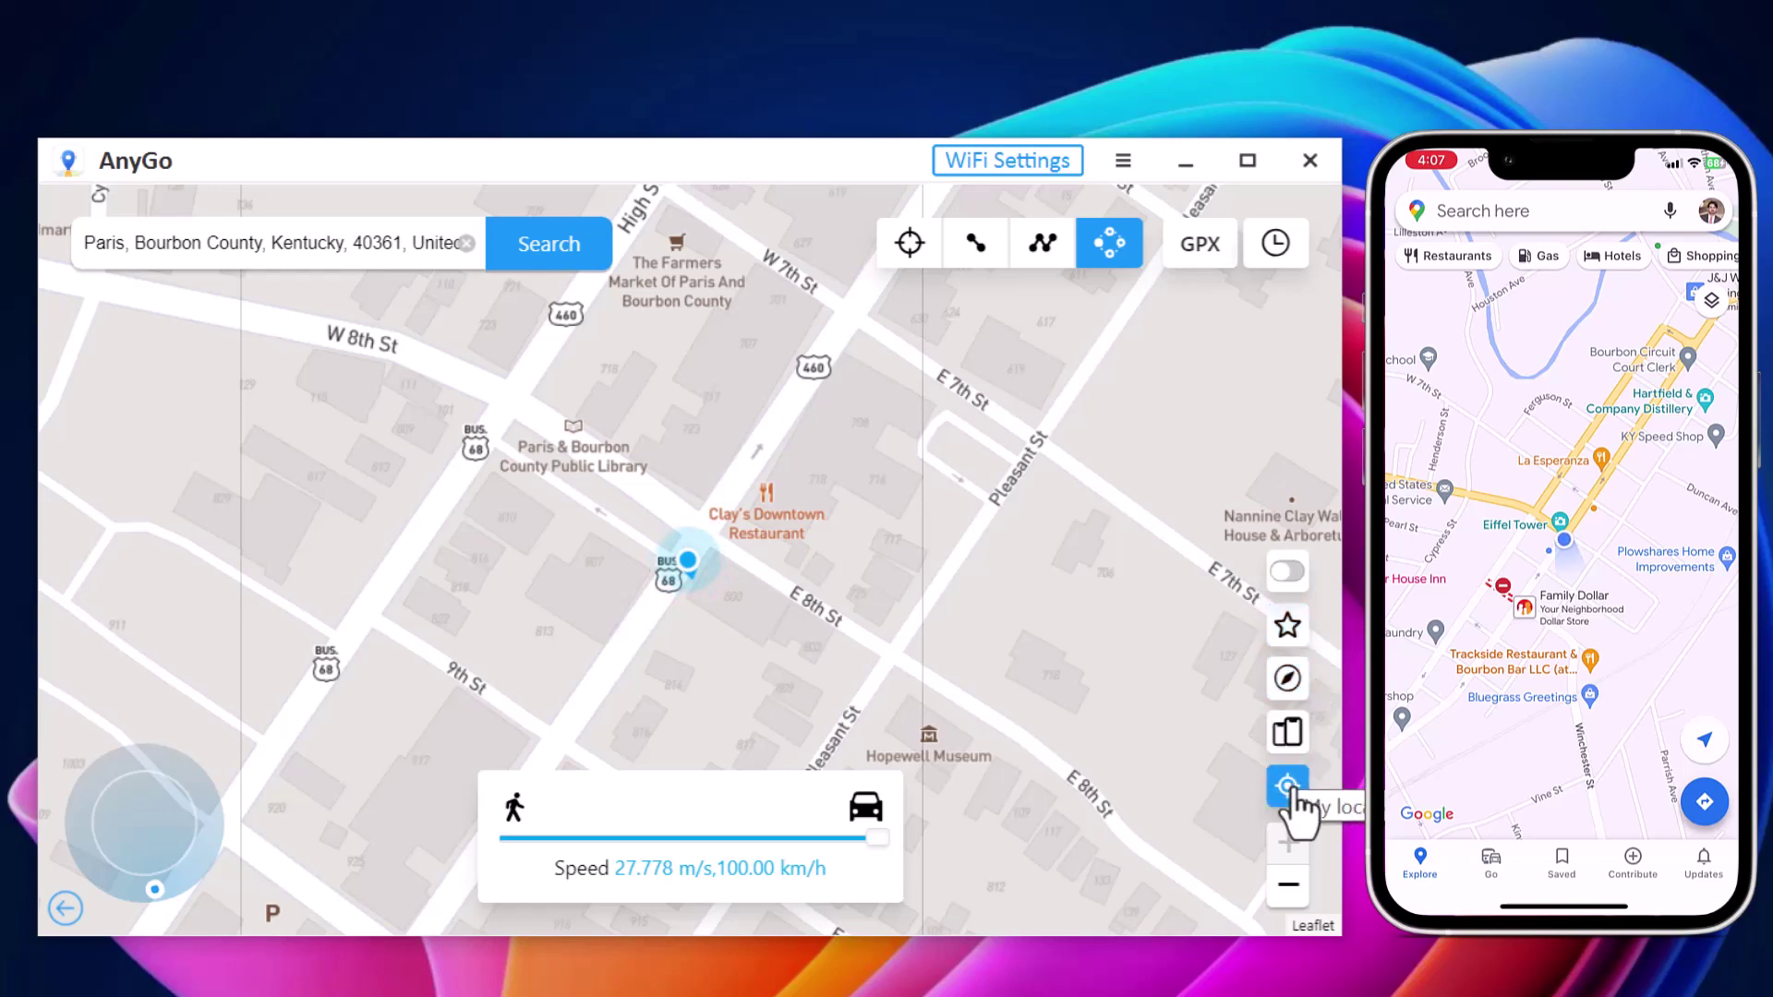
# Zoom the map out two levels to show the wider town around the location.
pyautogui.click(1292, 898)
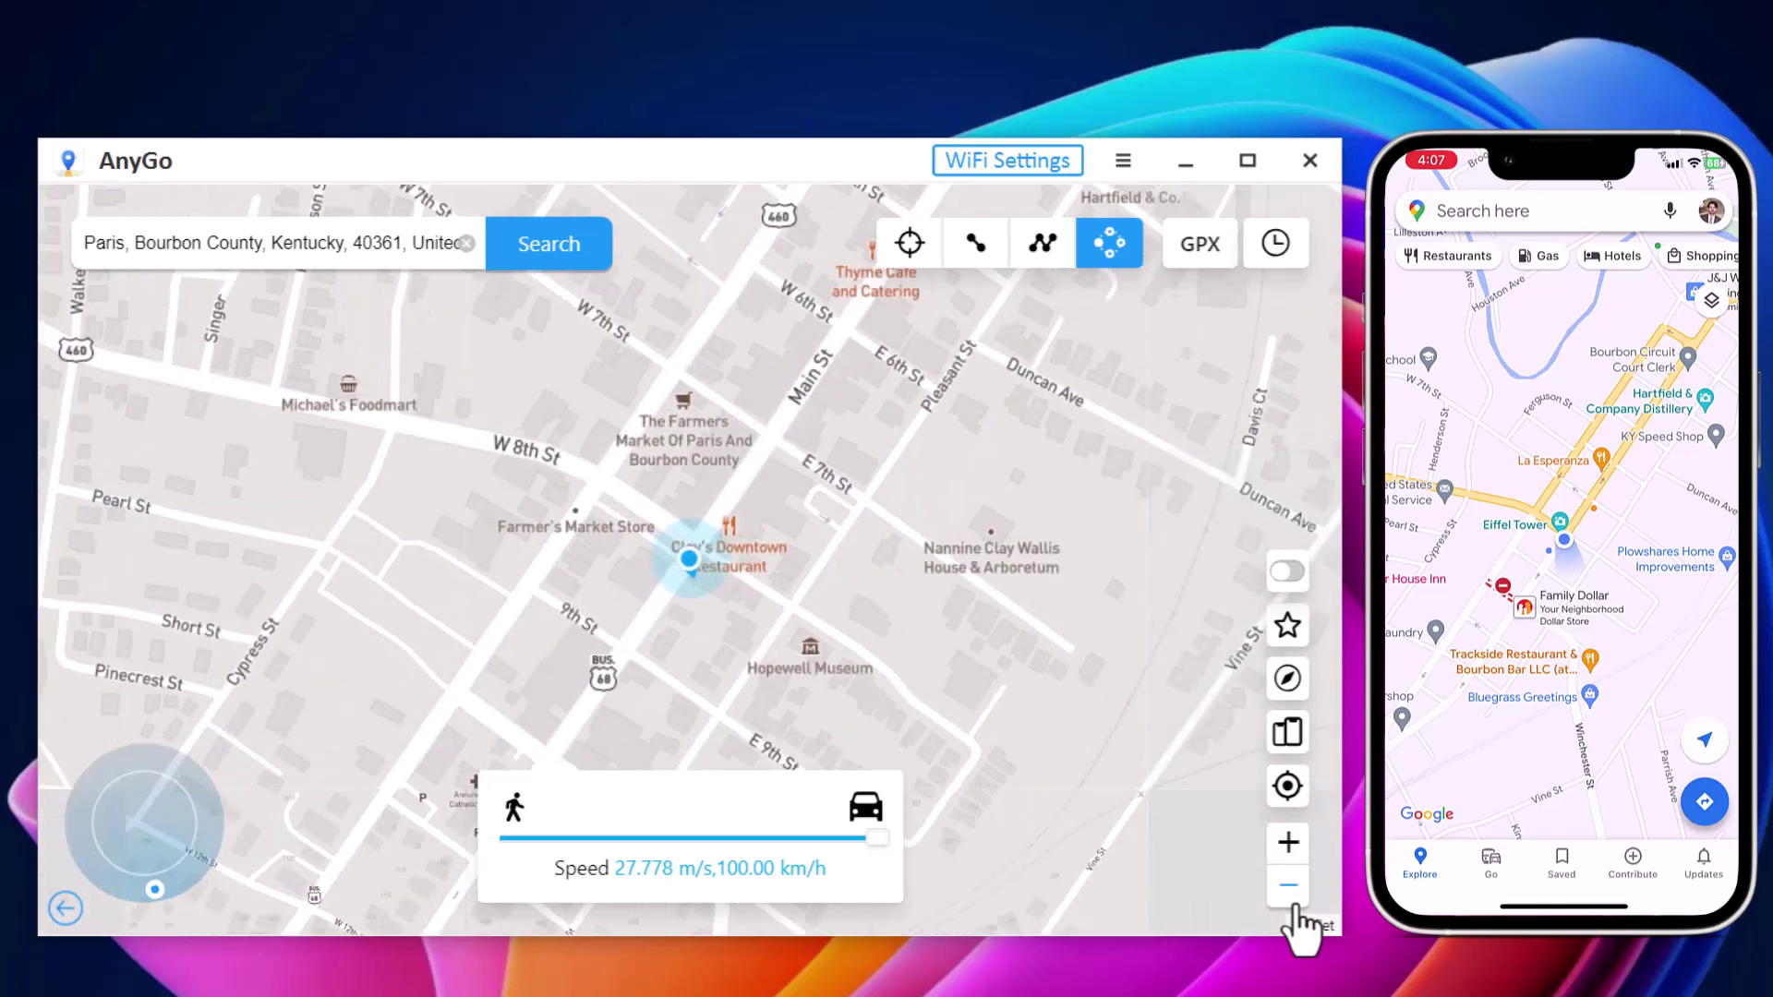
pyautogui.click(1295, 905)
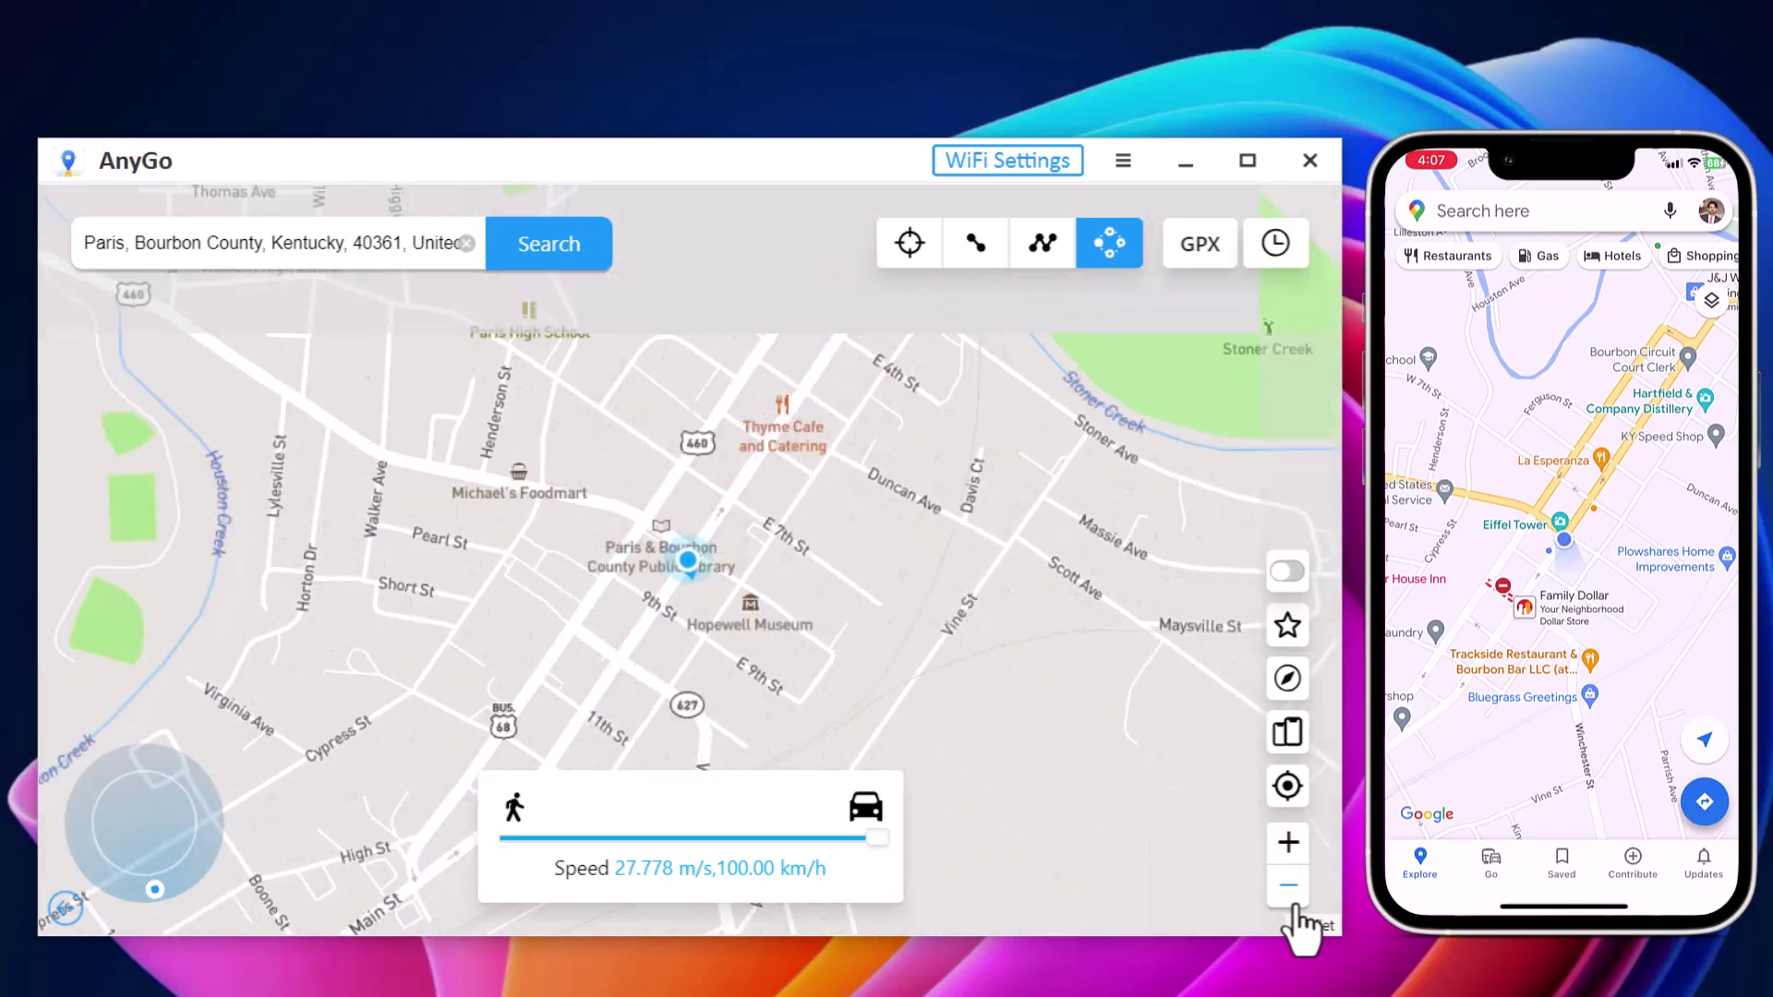